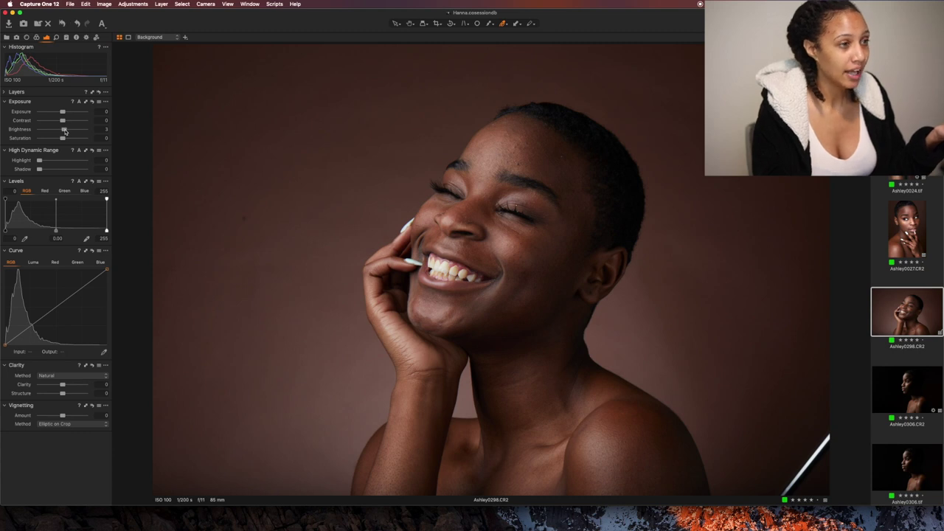
- Set the RGB levels midtone to -0.16 and white point to 224, and raise the lens light falloff correction to 120
mouse_move(57, 232)
mouse_down()
mouse_move(99, 231)
mouse_move(56, 231)
mouse_up()
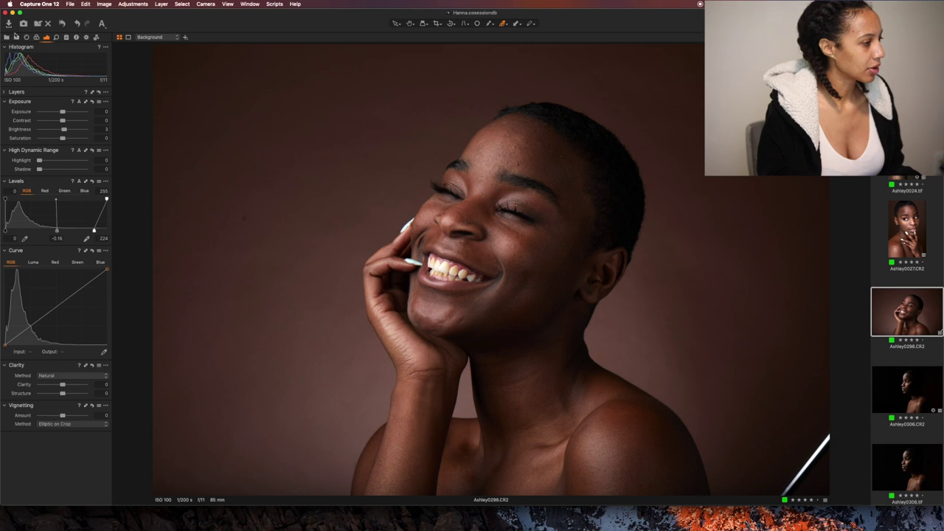
click(36, 37)
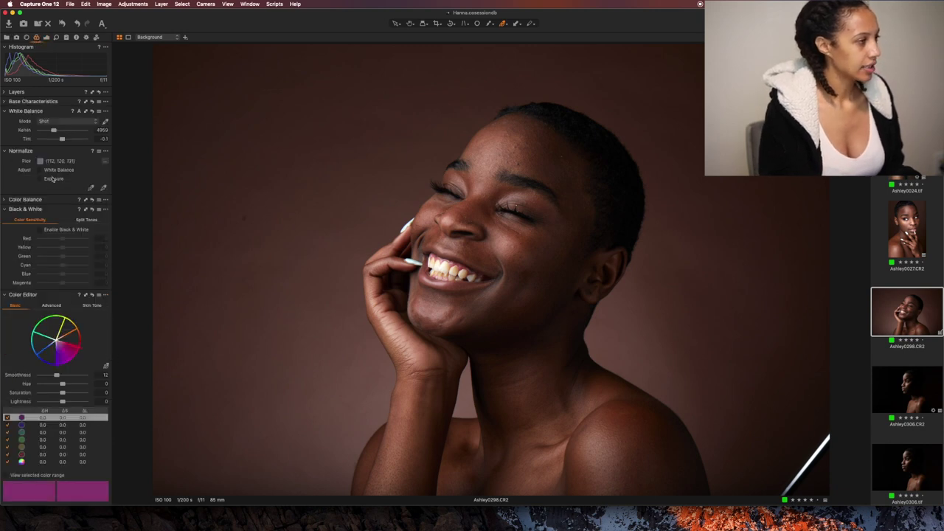
click(27, 37)
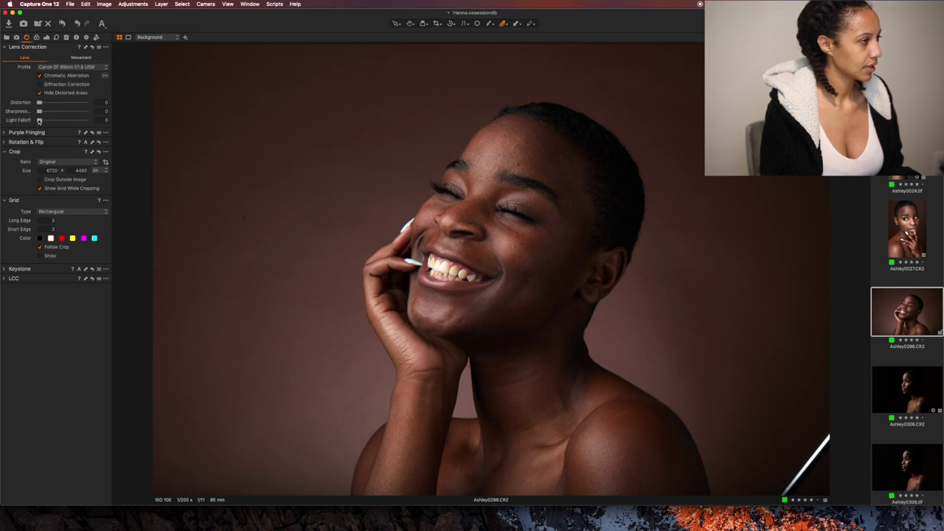
drag(39, 120, 109, 127)
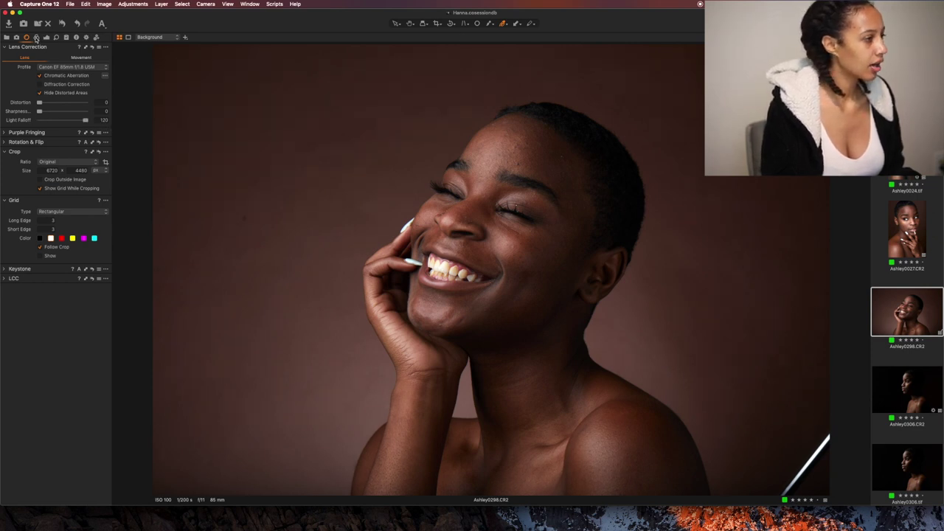
- Tint the highlights slightly toward green in the 3-way color balance and set the High Dynamic Range highlight recovery to 57
click(35, 38)
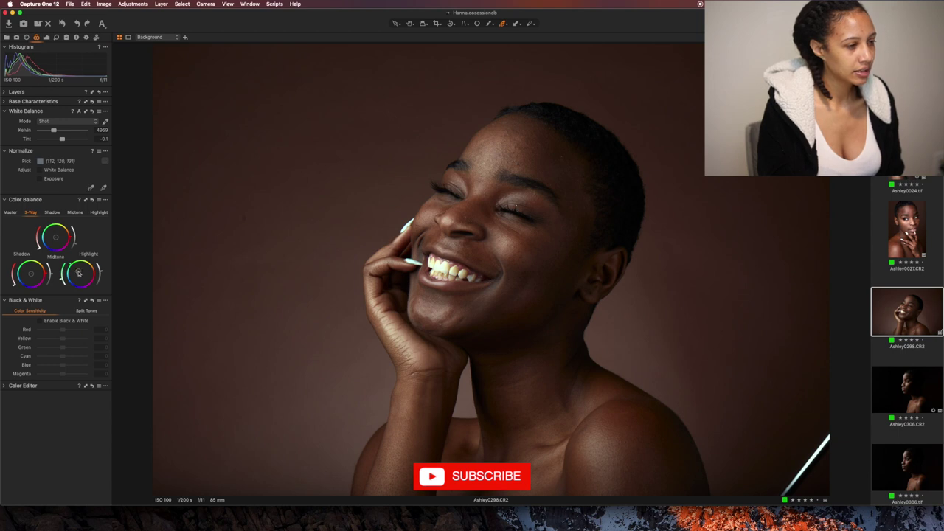
click(47, 37)
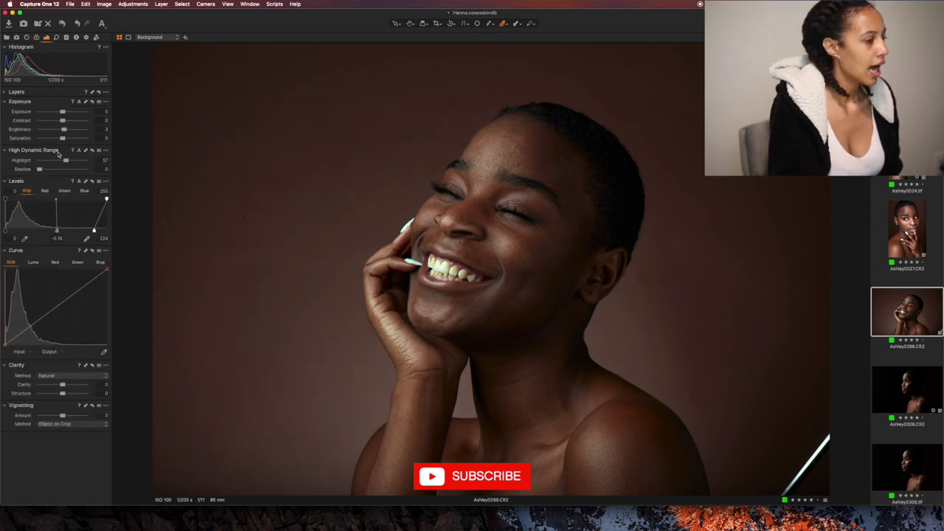
- Compare the portrait with its unadjusted version by resetting all adjustments and restoring them
click(64, 25)
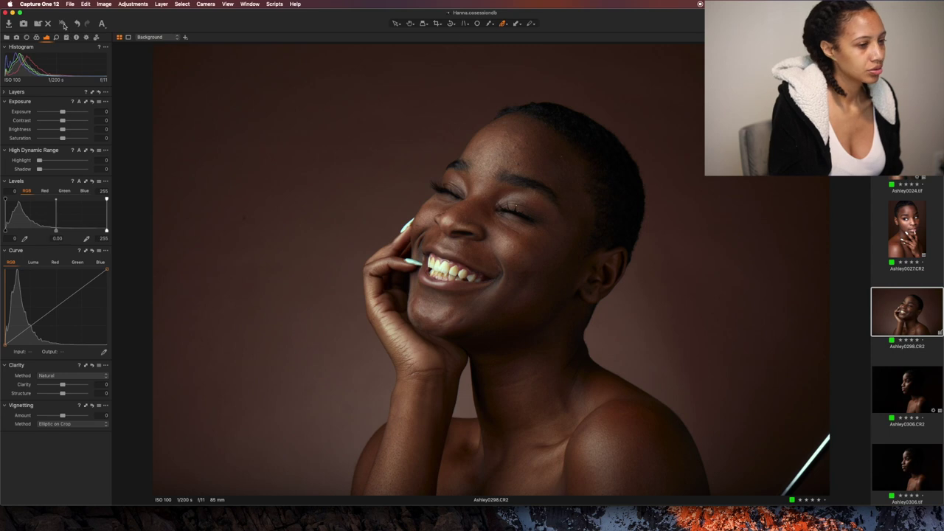
click(78, 24)
click(79, 24)
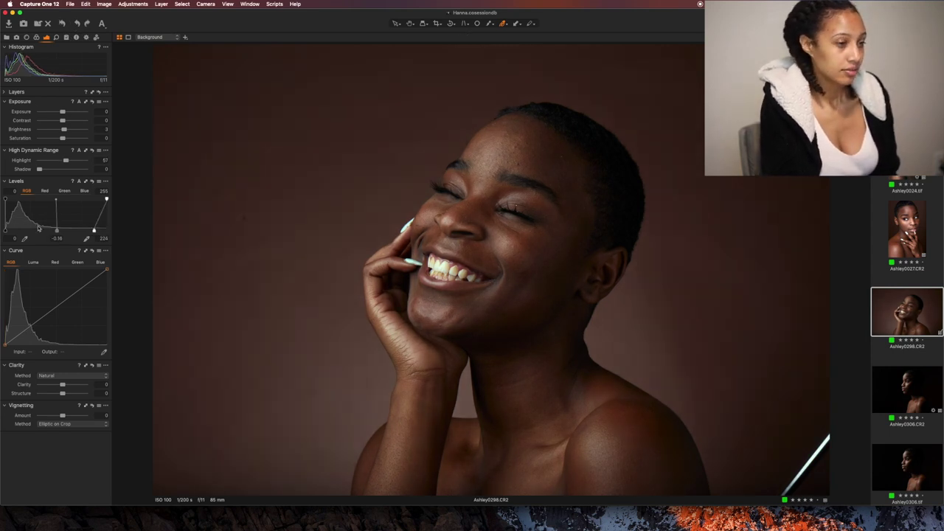
- Set the RGB levels black point to 2 and expand the Color Editor
drag(6, 231, 8, 231)
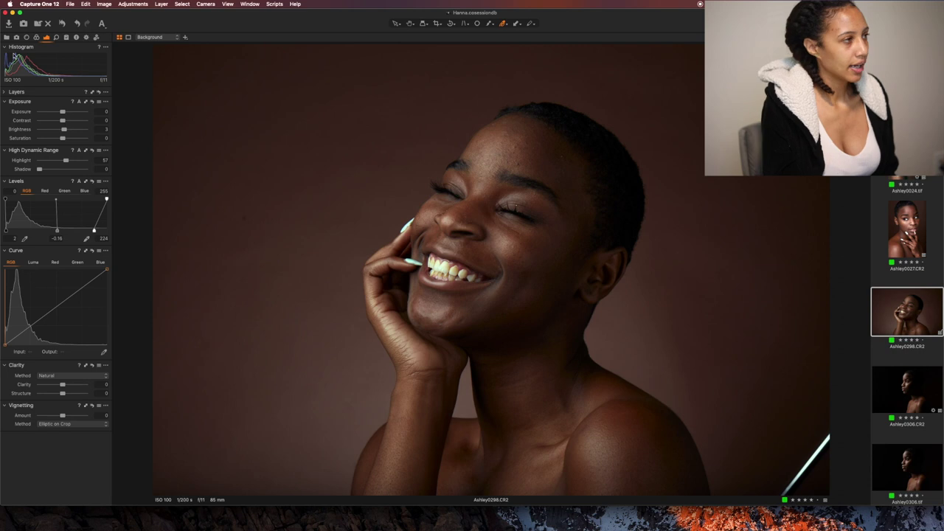
click(37, 36)
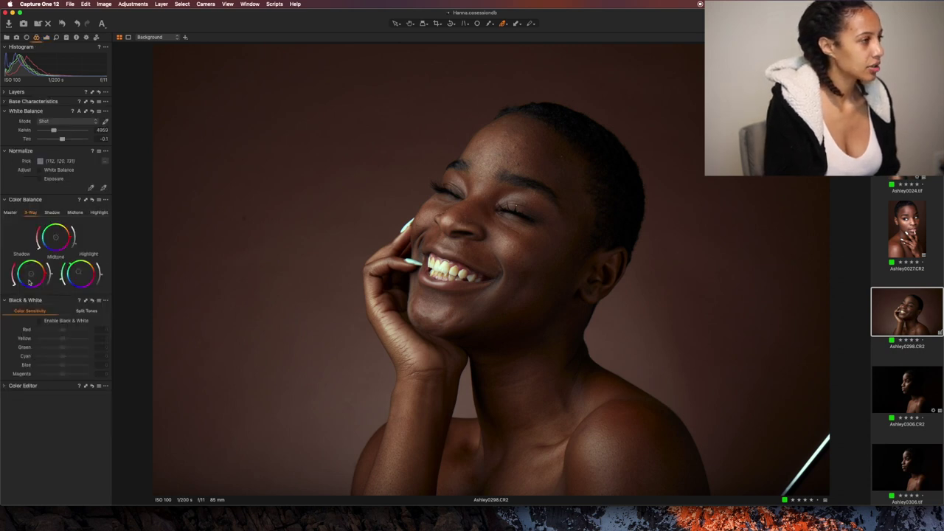
click(6, 385)
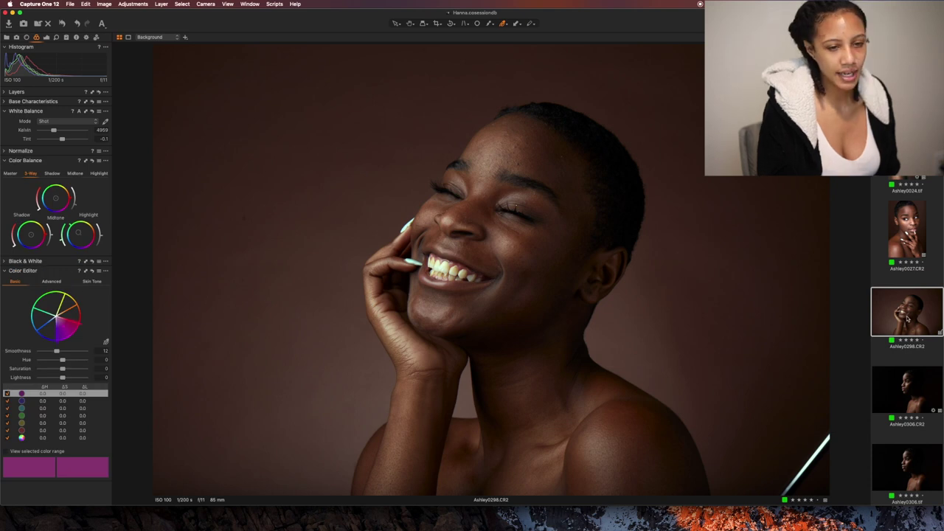
- Send the selected portrait to Photoshop as an uncompressed 16-bit TIFF with the Adobe RGB (1998) profile at 300 px/in
right_click(908, 319)
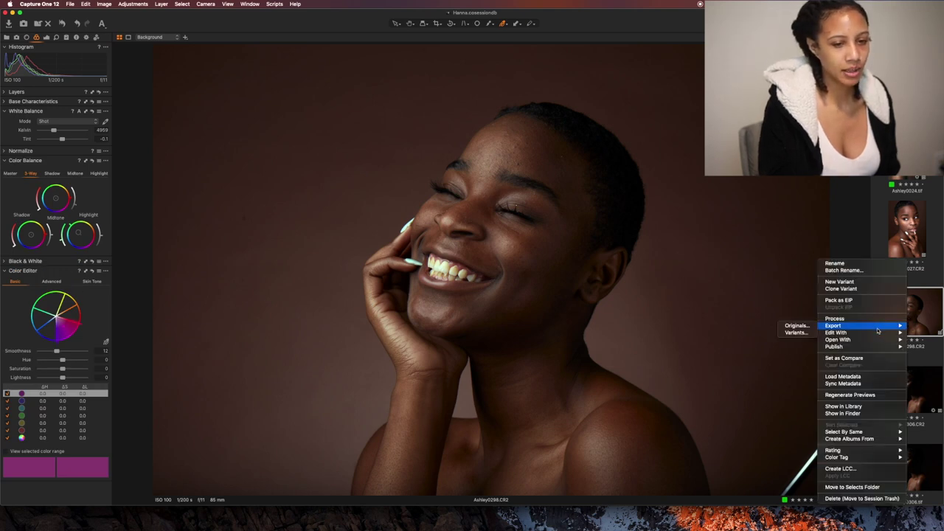
mouse_move(867, 337)
click(807, 337)
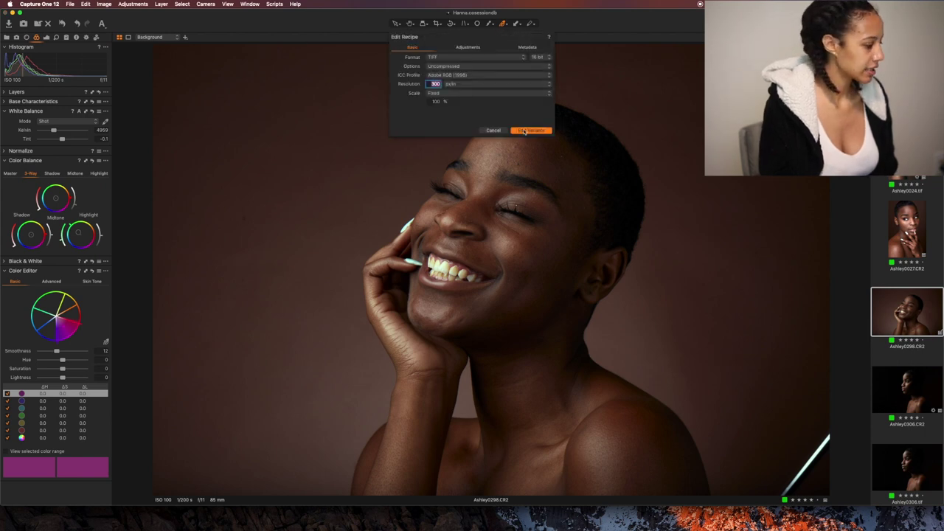
click(523, 130)
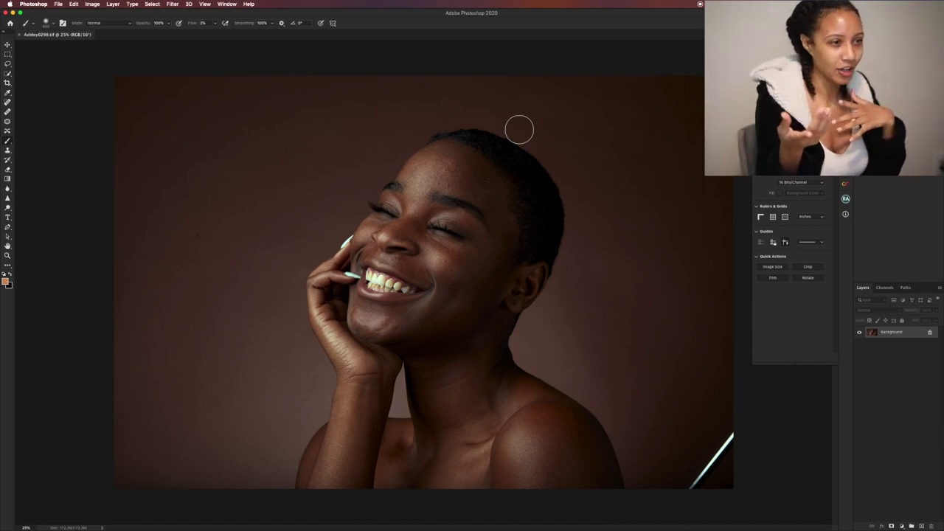
- Duplicate the Background layer and activate the Spot Healing Brush for retouching on the copy
drag(894, 332, 922, 526)
scroll(457, 265, up, 2)
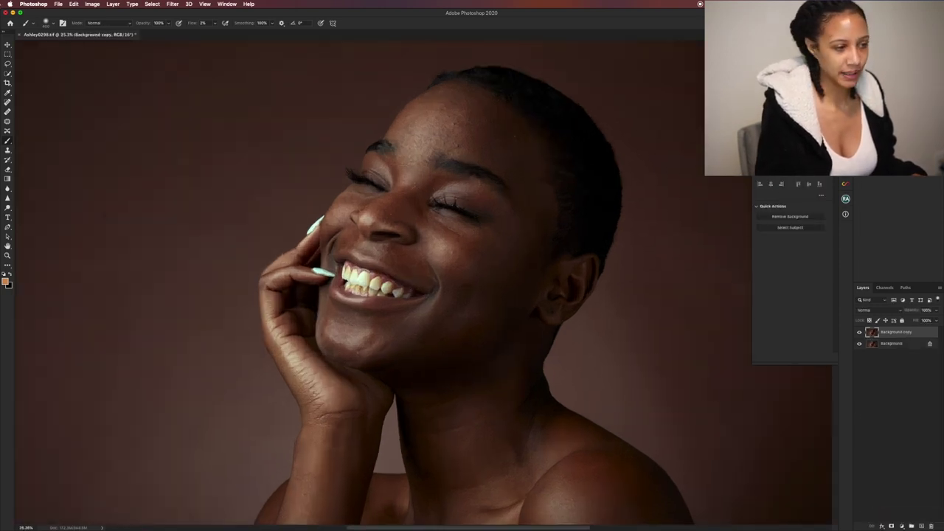
click(8, 104)
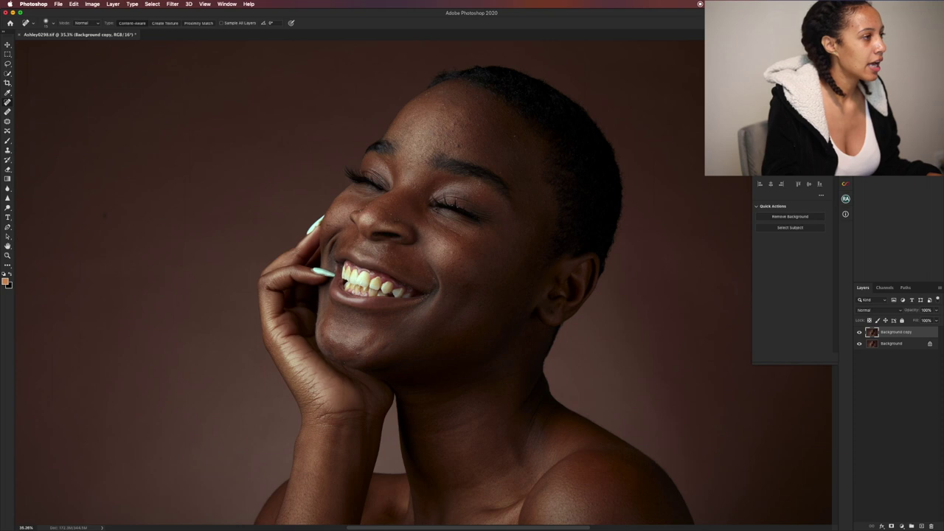
- Heal small skin blemishes on the cheek, beside the mouth corner, around the outer eye and at the temple
scroll(425, 246, up, 5)
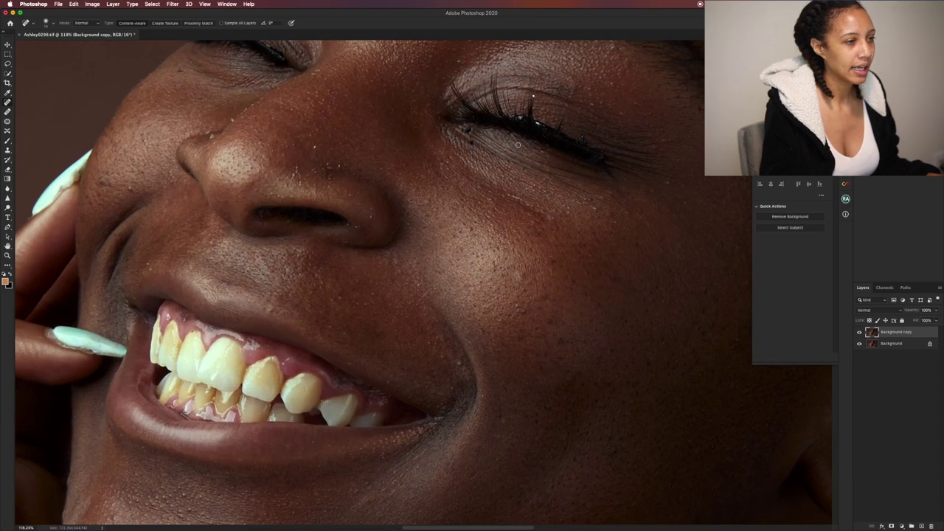
scroll(518, 144, up, 2)
scroll(517, 145, right, 1)
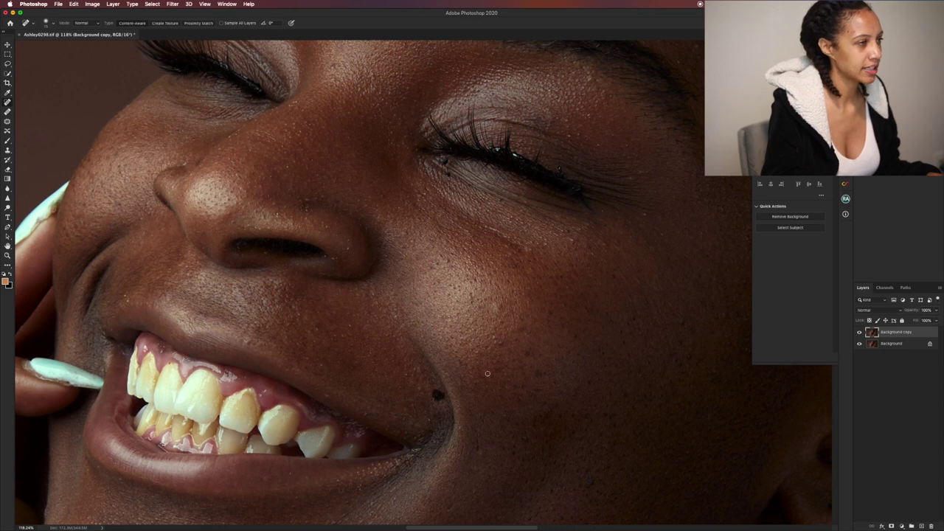
scroll(443, 394, down, 1)
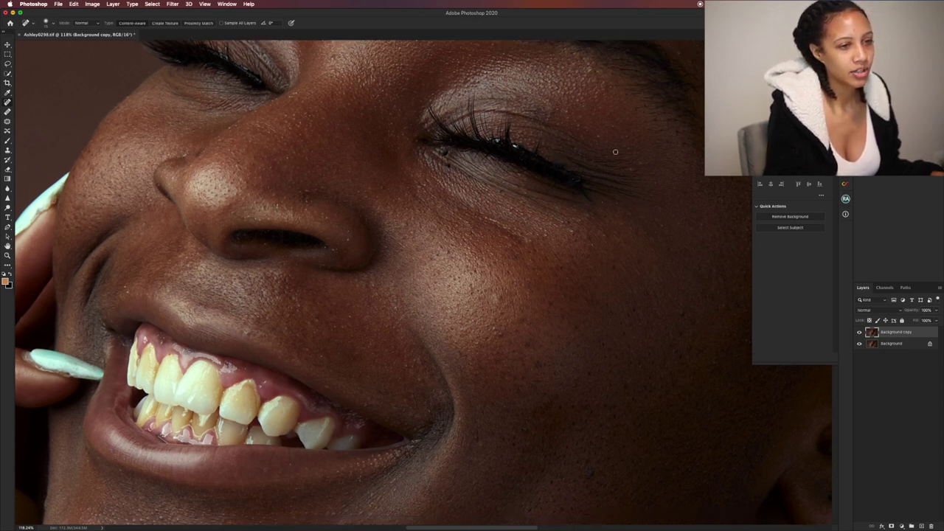
click(629, 150)
scroll(516, 126, right, 5)
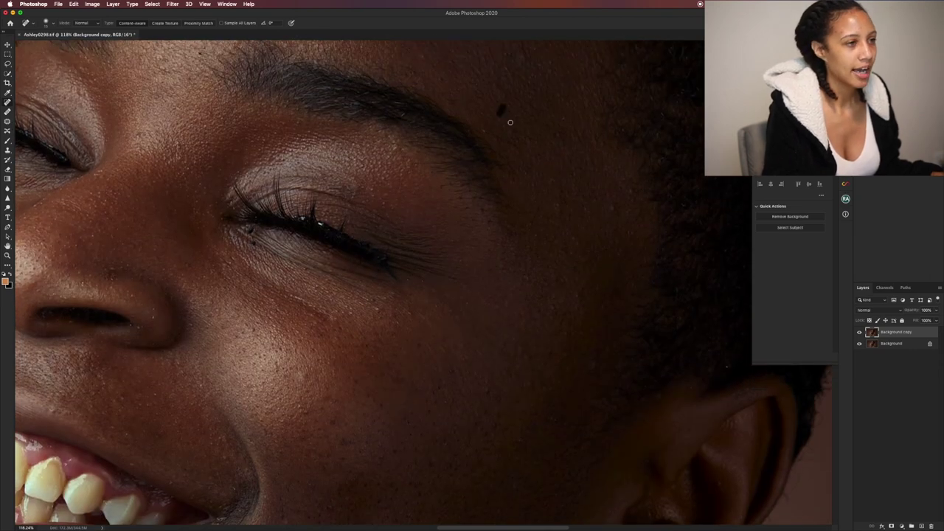
- Heal the bumps and dark spots across the forehead, including the one above the eyebrow, with the Spot Healing Brush
scroll(452, 101, up, 2)
scroll(434, 81, up, 5)
scroll(433, 81, left, 3)
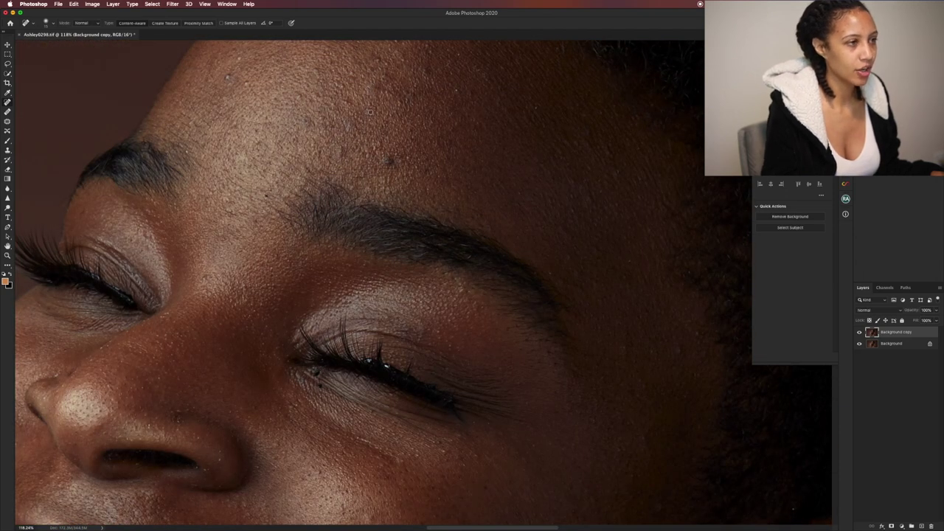
scroll(305, 121, up, 3)
scroll(306, 121, left, 1)
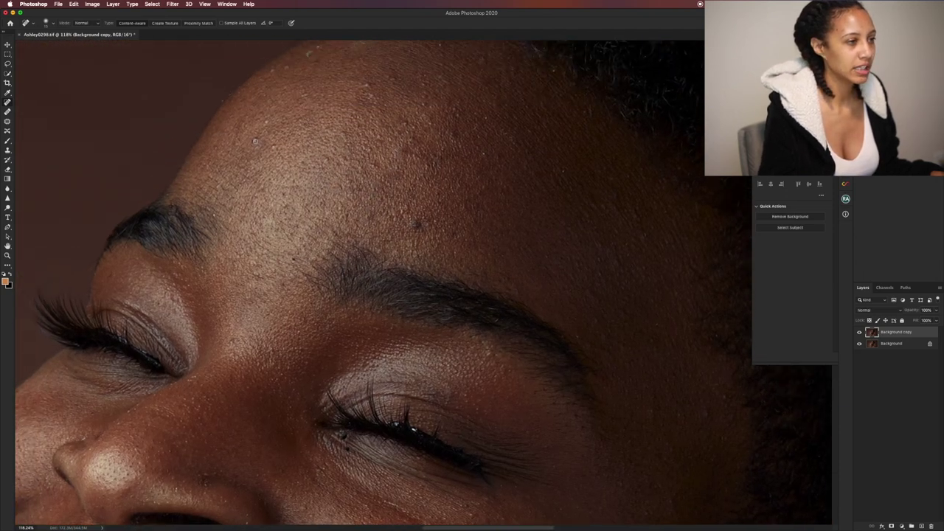
scroll(267, 124, up, 2)
click(289, 118)
click(272, 123)
drag(414, 274, 419, 273)
click(434, 272)
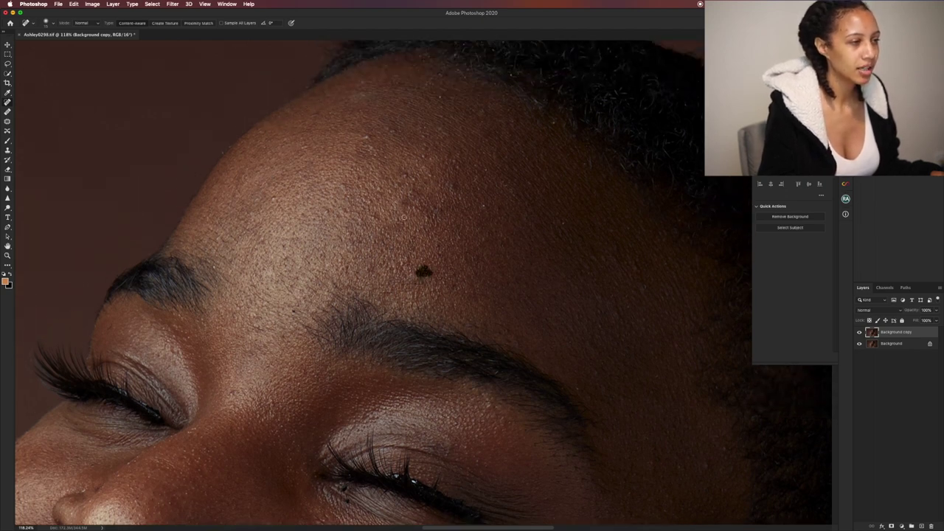
drag(407, 197, 408, 183)
drag(410, 172, 408, 187)
drag(448, 189, 456, 186)
click(484, 207)
mouse_move(369, 143)
mouse_down()
mouse_move(364, 135)
mouse_move(395, 129)
mouse_up()
drag(424, 160, 424, 152)
click(441, 96)
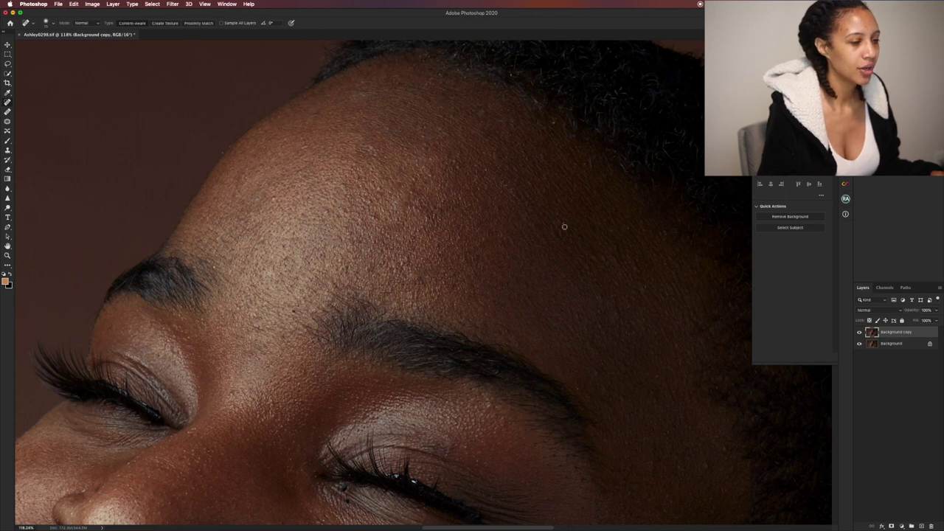
- Heal the remaining spots beside the hairline, on the upper cheek and around the under-eye area
scroll(586, 270, down, 3)
scroll(586, 269, right, 3)
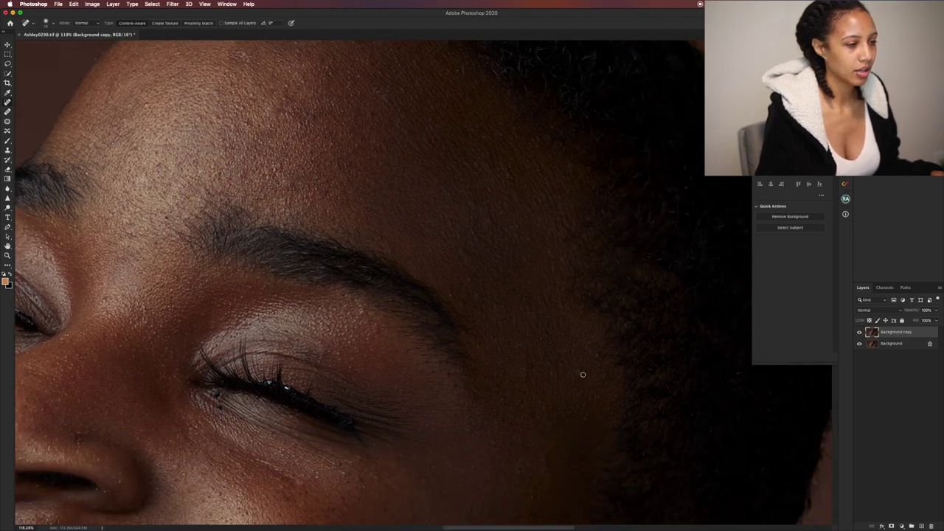
scroll(487, 266, down, 5)
scroll(487, 265, right, 4)
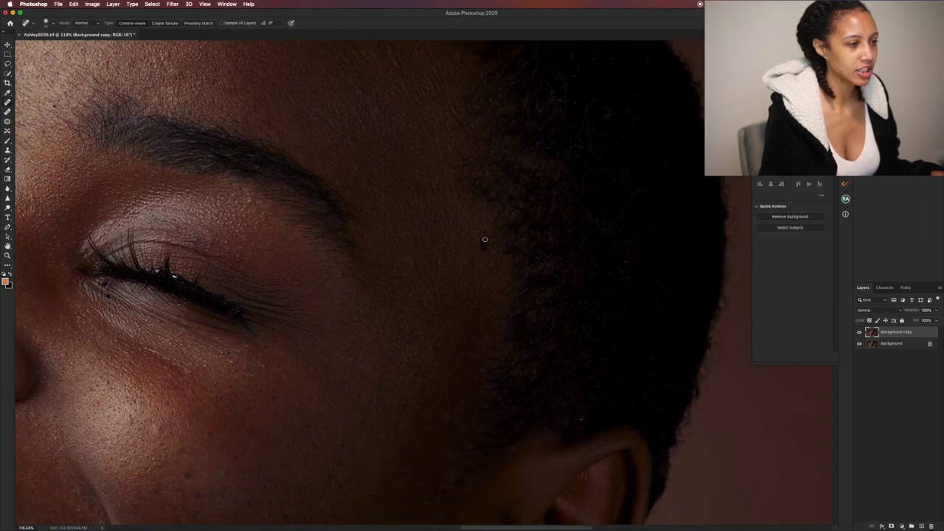
click(158, 387)
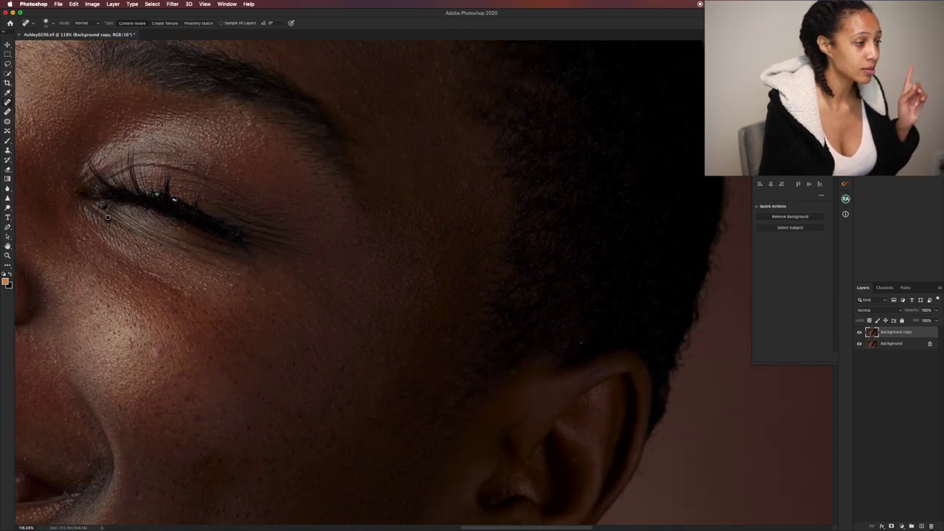
scroll(166, 218, down, 1)
scroll(166, 218, right, 1)
click(222, 263)
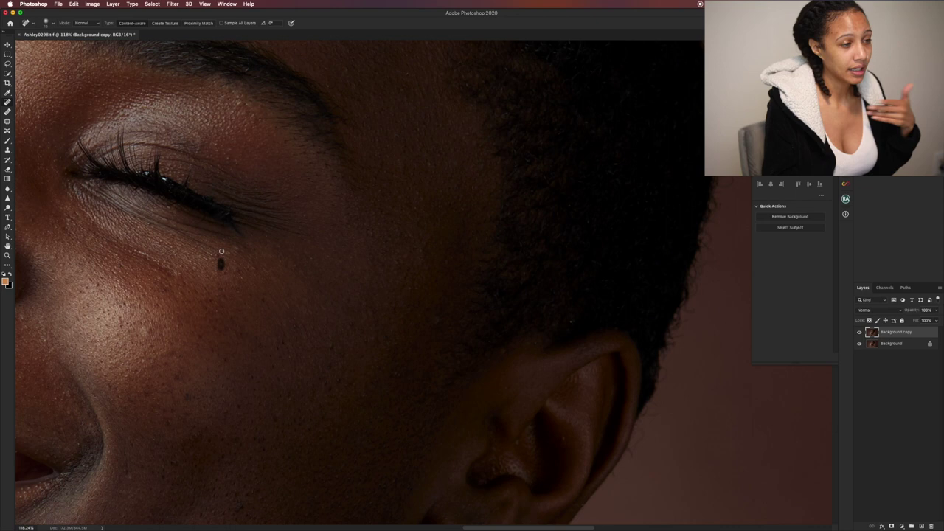
click(248, 268)
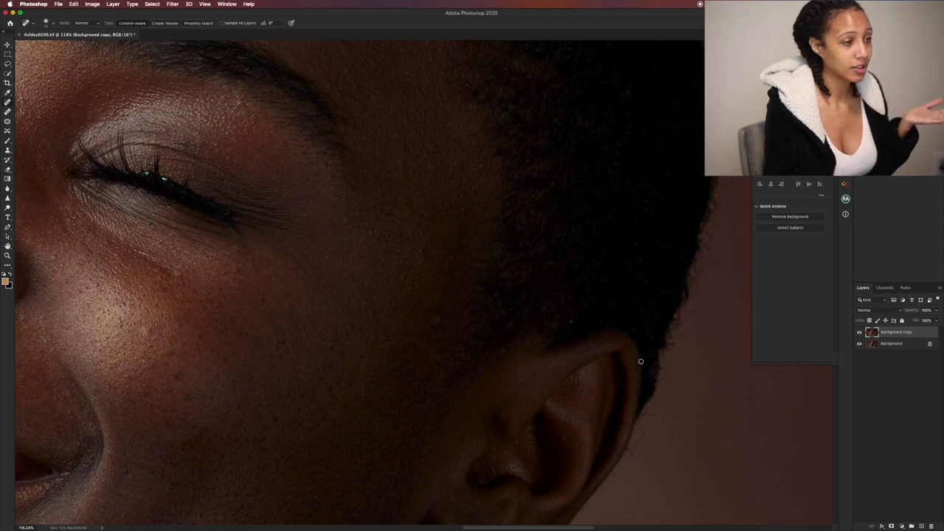
- Heal the small blemishes on the chin and along the lower face below the mouth
scroll(436, 259, down, 10)
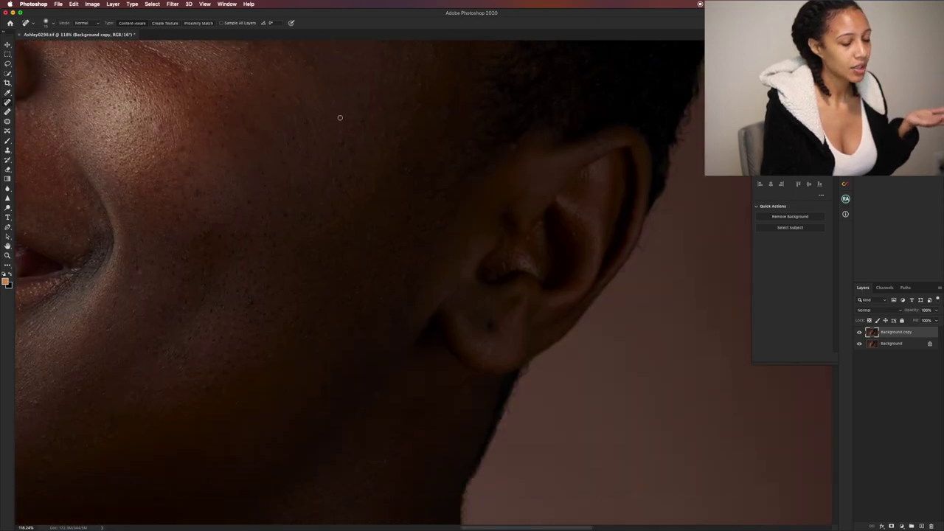
scroll(222, 196, down, 15)
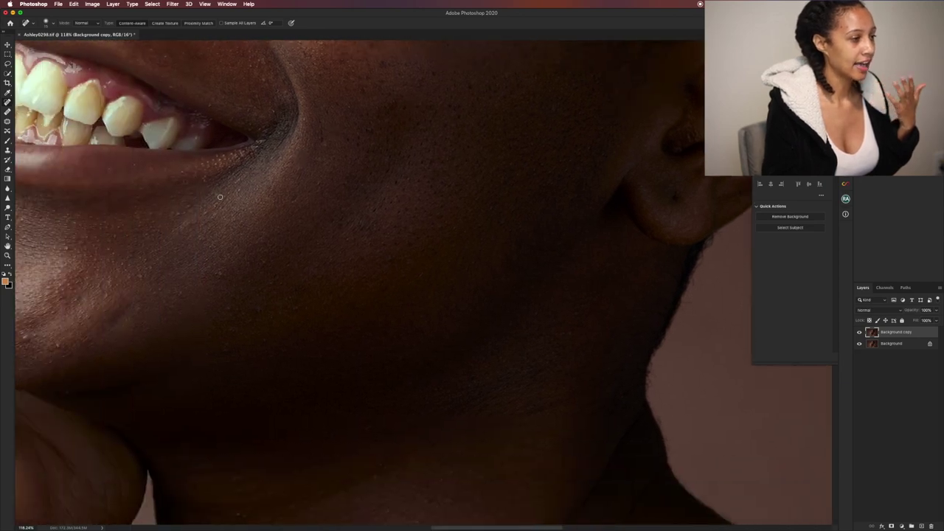
scroll(222, 196, left, 2)
click(219, 336)
click(239, 346)
click(163, 368)
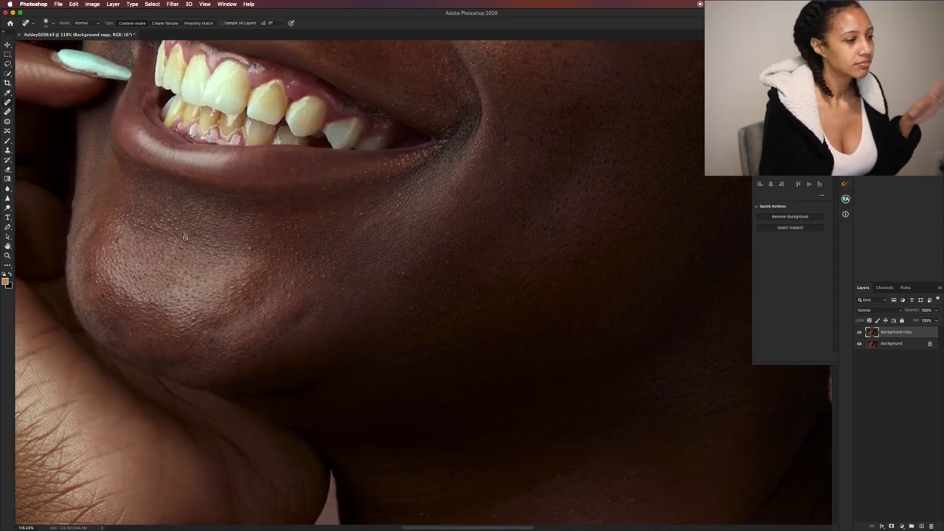
- Heal the spot on the side of the nose and check the cheek and jaw for remaining blemishes
scroll(199, 234, up, 12)
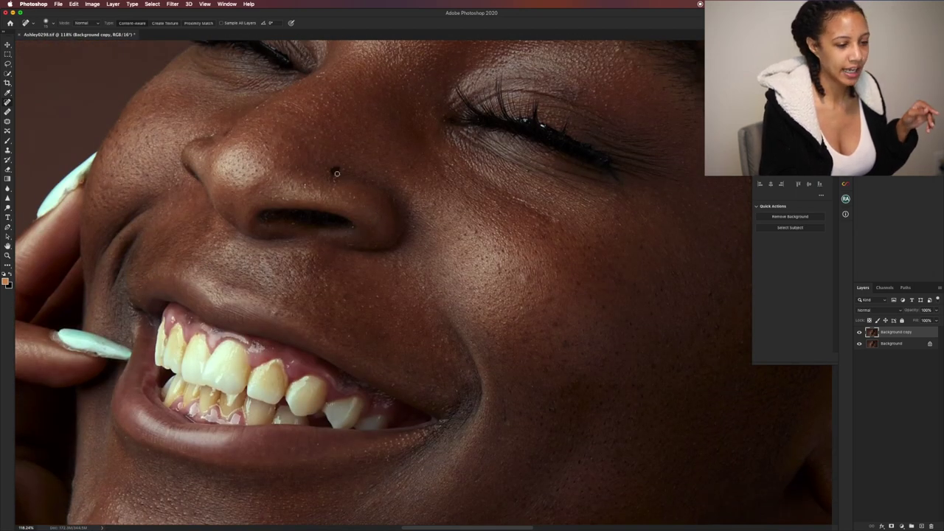
scroll(326, 237, right, 10)
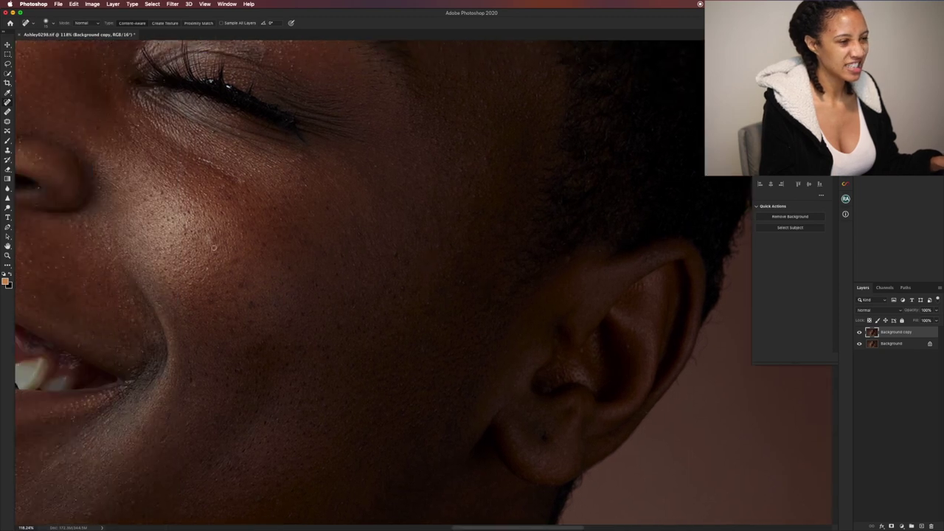
scroll(337, 331, down, 15)
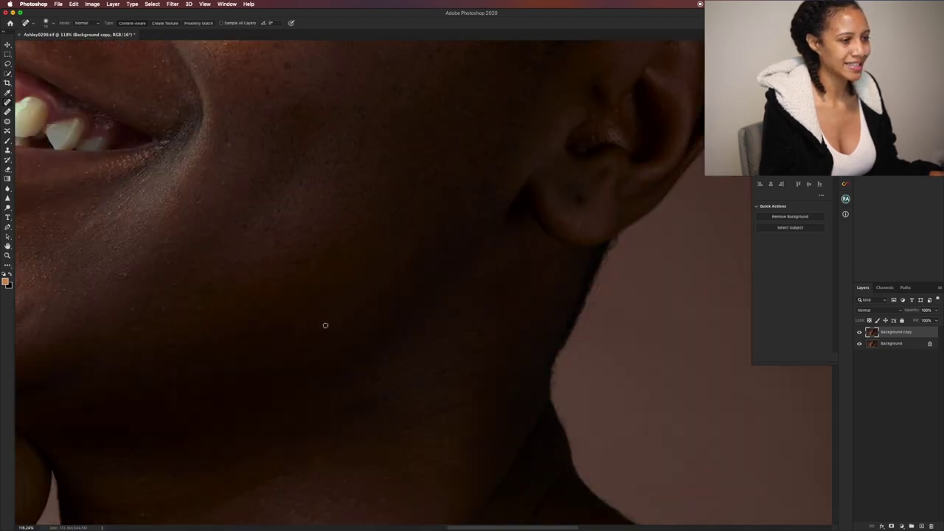
- Heal the remaining spot on the lower cheek and check the neck, shoulder and full face for blemishes
drag(195, 300, 197, 301)
scroll(400, 335, down, 6)
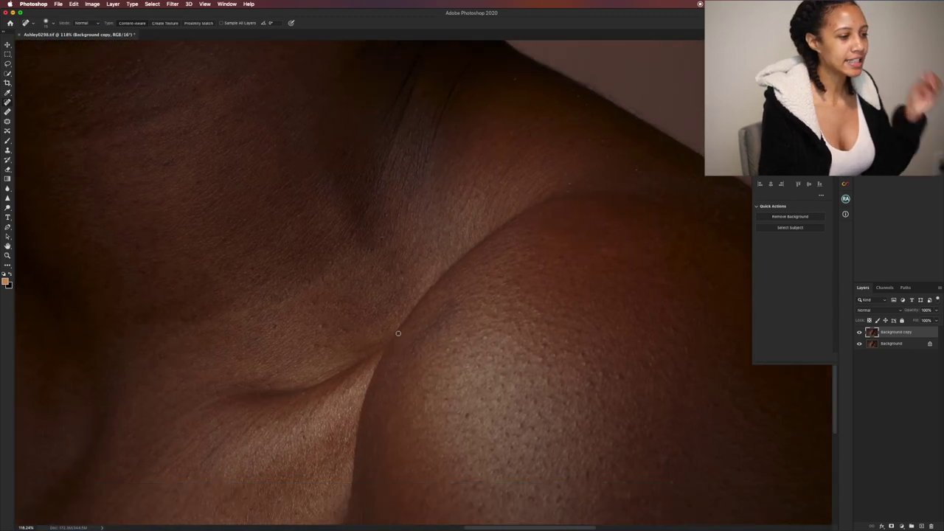
scroll(403, 332, down, 5)
scroll(404, 332, up, 10)
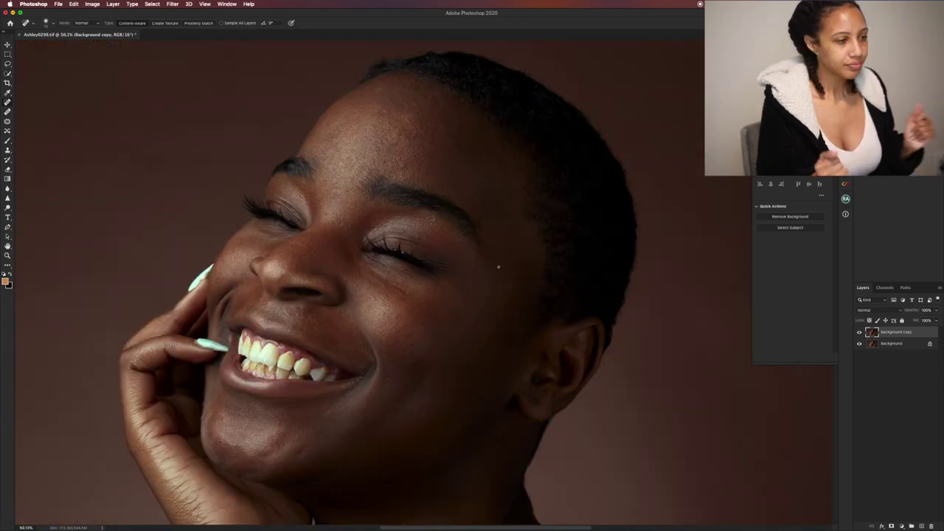
scroll(499, 267, down, 5)
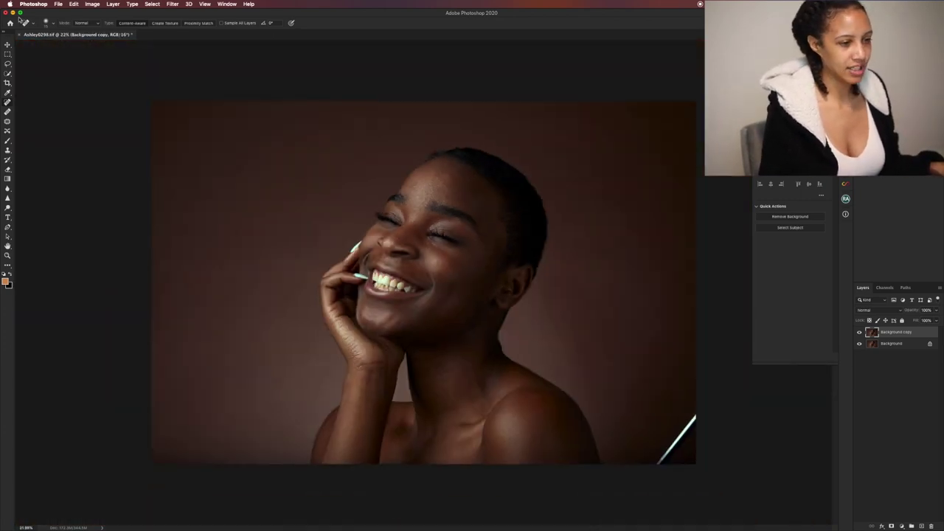
- Patch the bright stray object out of the lower-right corner of the photo with the Patch tool, using clean background
click(7, 121)
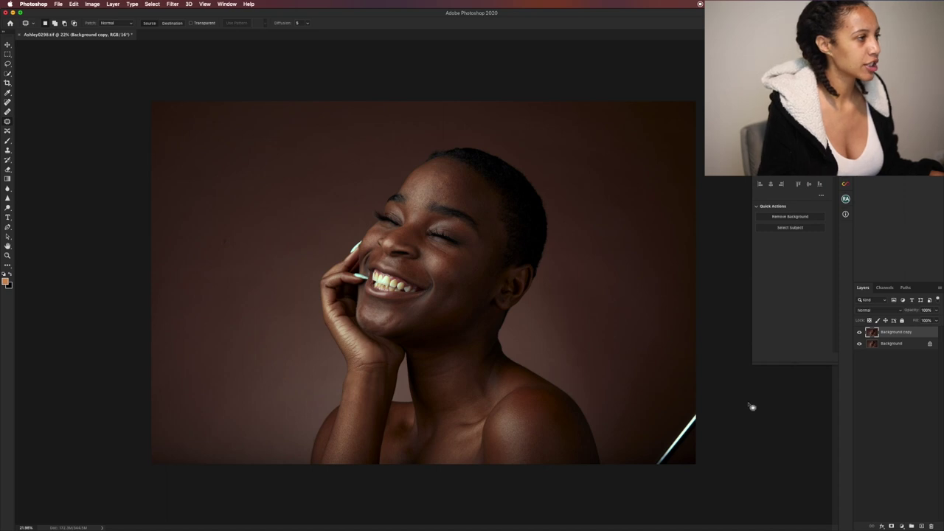
mouse_move(695, 412)
mouse_down()
mouse_move(666, 489)
mouse_move(704, 449)
mouse_move(703, 411)
mouse_move(693, 422)
mouse_move(655, 333)
mouse_up()
key(super+d)
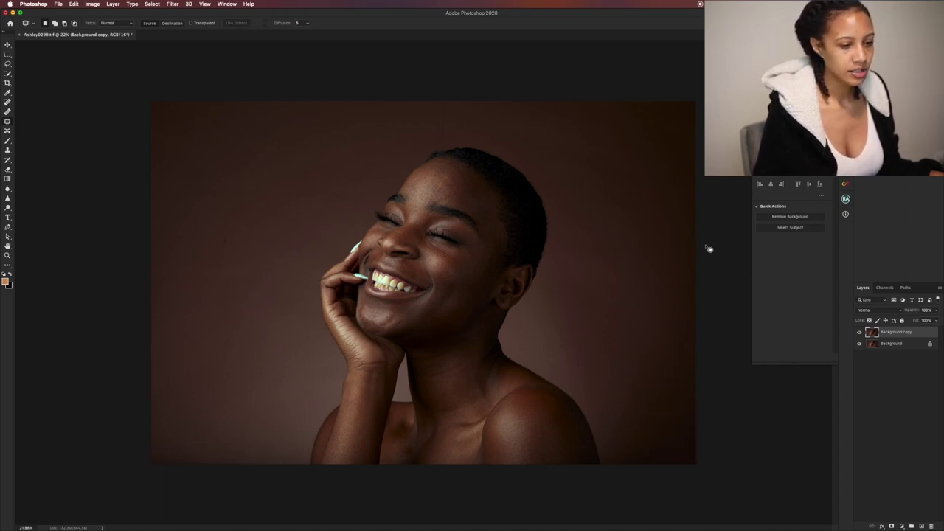
- Patch the small mark in the plain background beside the raised hand and clear the selection
key(super+plus)
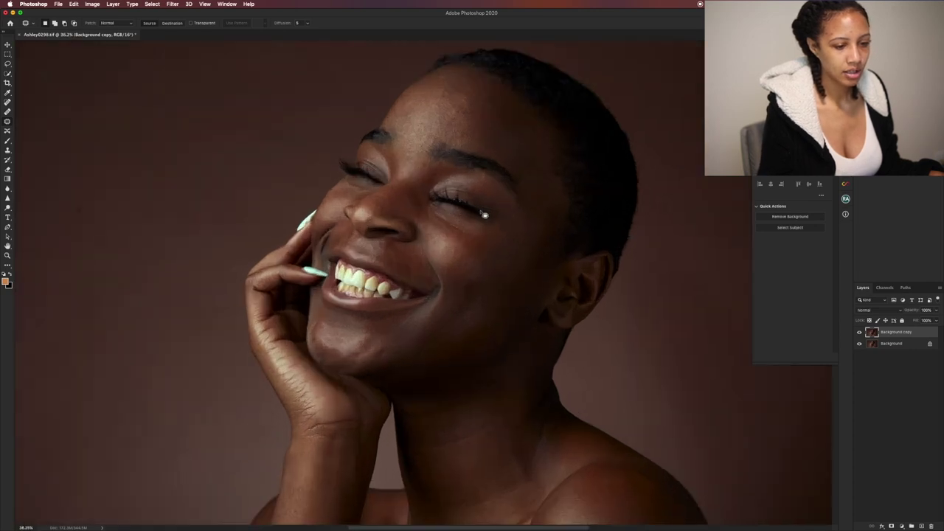
scroll(137, 201, left, 3)
mouse_move(191, 210)
mouse_down()
mouse_move(179, 216)
mouse_move(188, 206)
mouse_up()
key(super+d)
scroll(372, 225, down, 3)
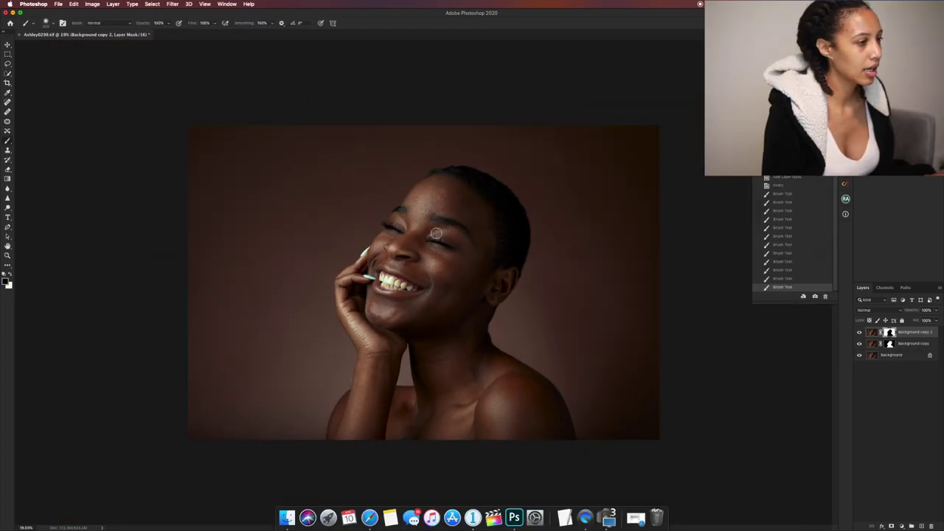
- Run the High Frequency Separation 16Bit action and continue to its skin texture blur
scroll(494, 252, up, 3)
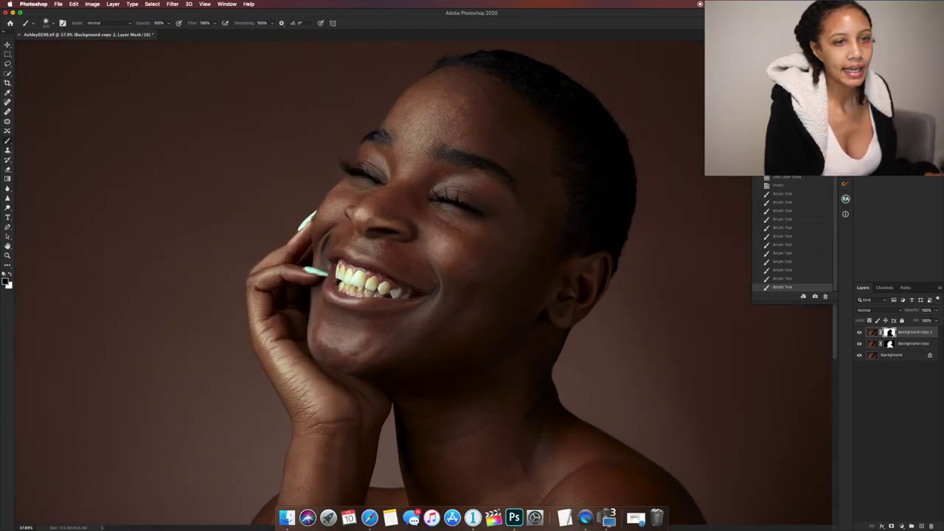
click(845, 102)
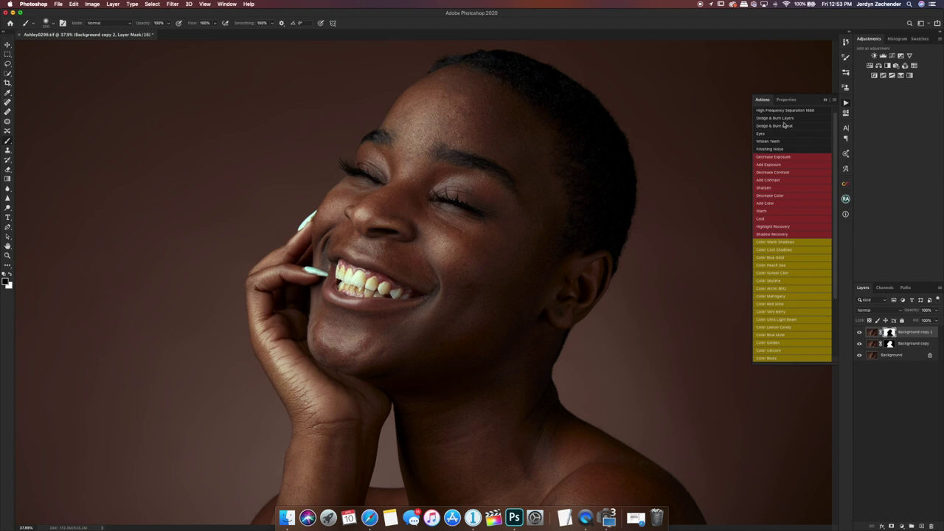
scroll(785, 122, up, 1)
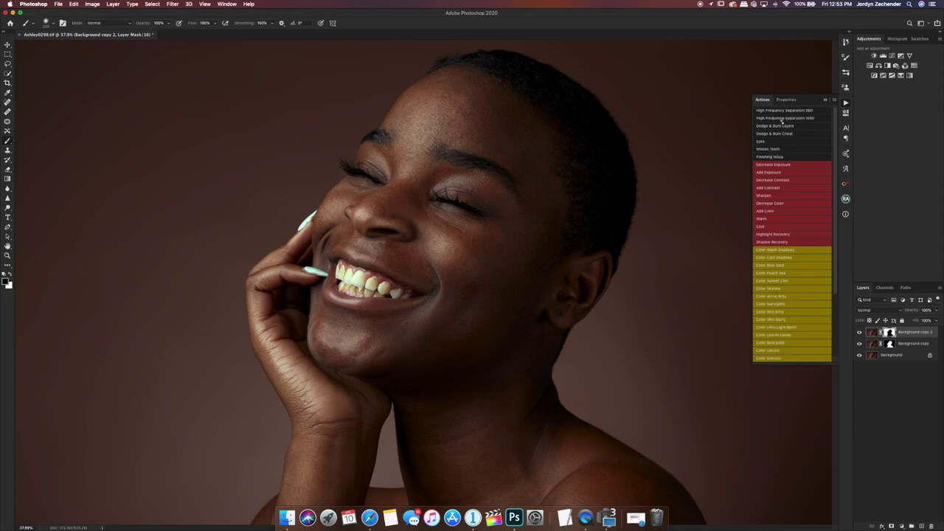
click(825, 119)
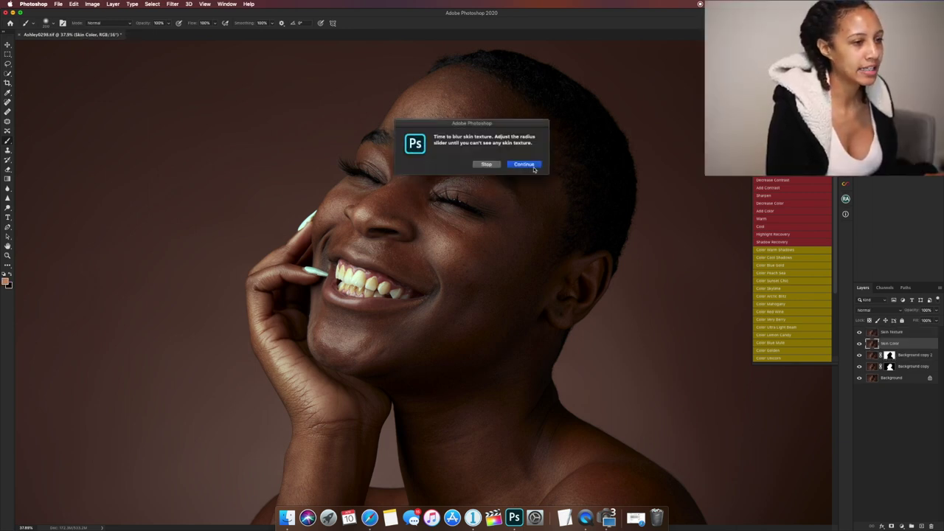
click(525, 165)
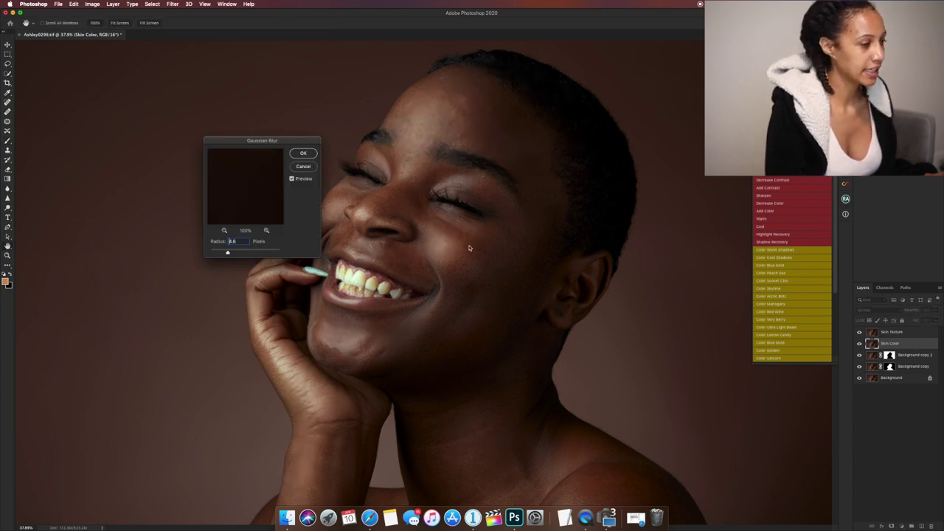
- Blur the Skin Color layer with a Gaussian Blur radius of about 6.8 pixels, checking several skin areas, and finish the separation action
drag(227, 254, 228, 254)
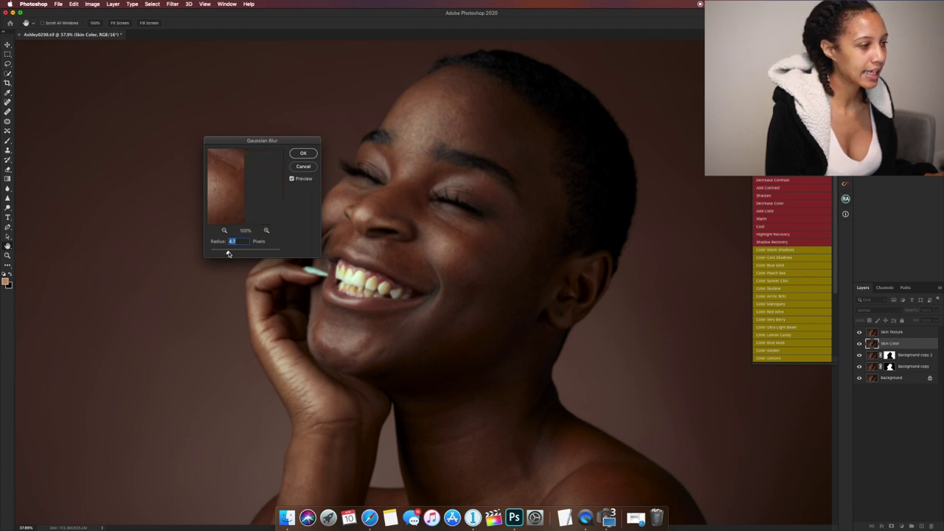
click(503, 210)
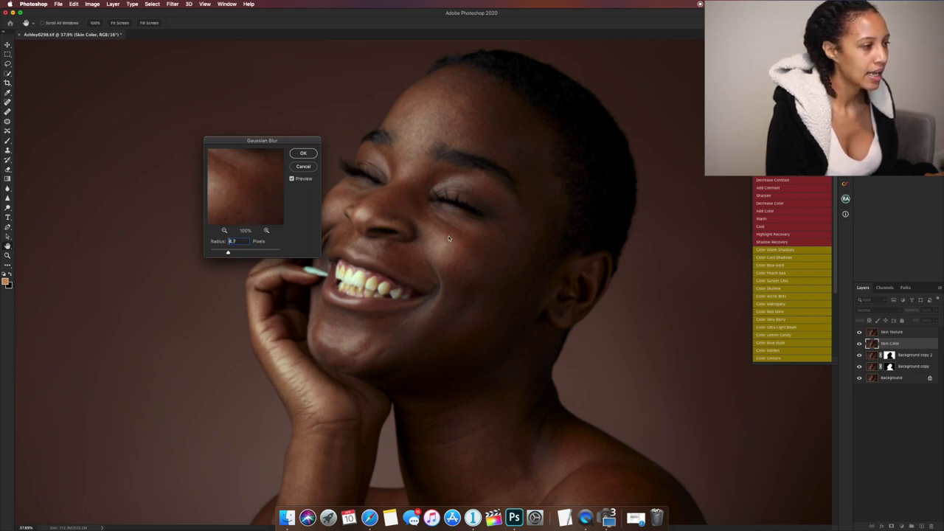
click(267, 231)
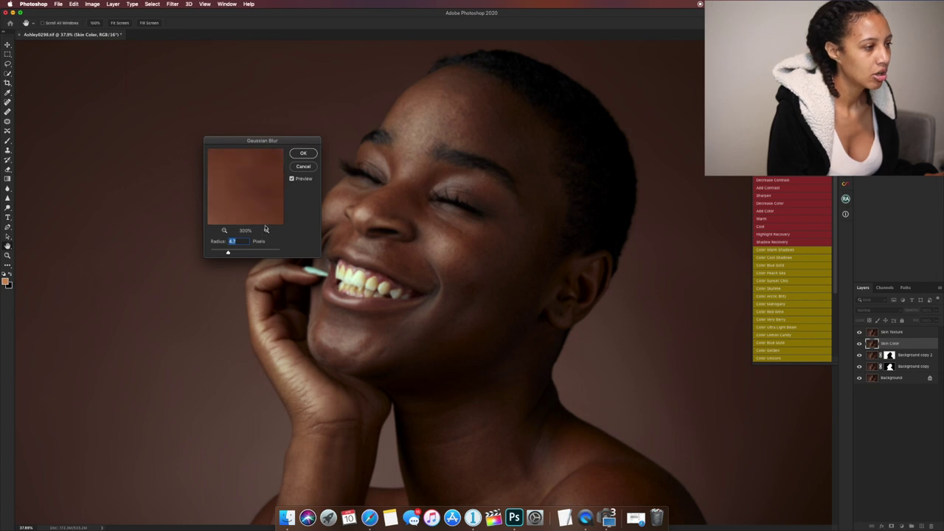
click(225, 231)
click(225, 231)
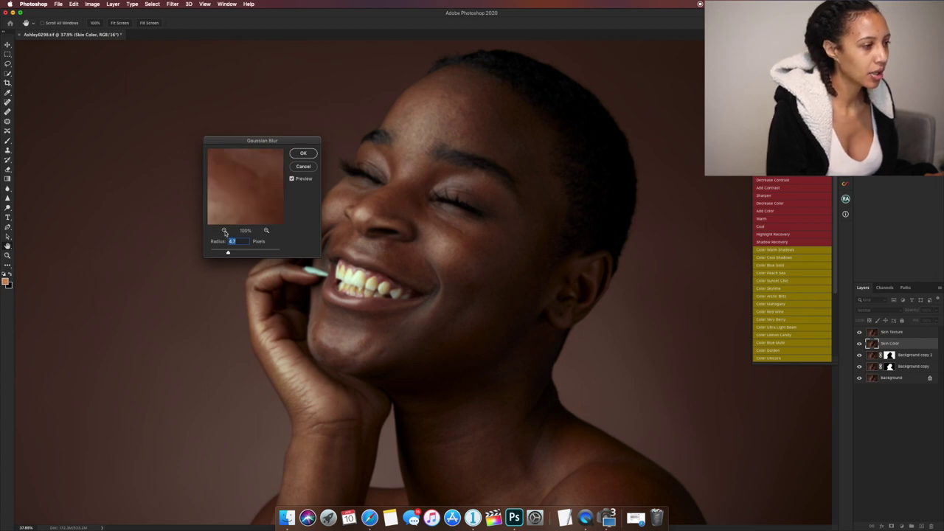
scroll(229, 254, down, 1)
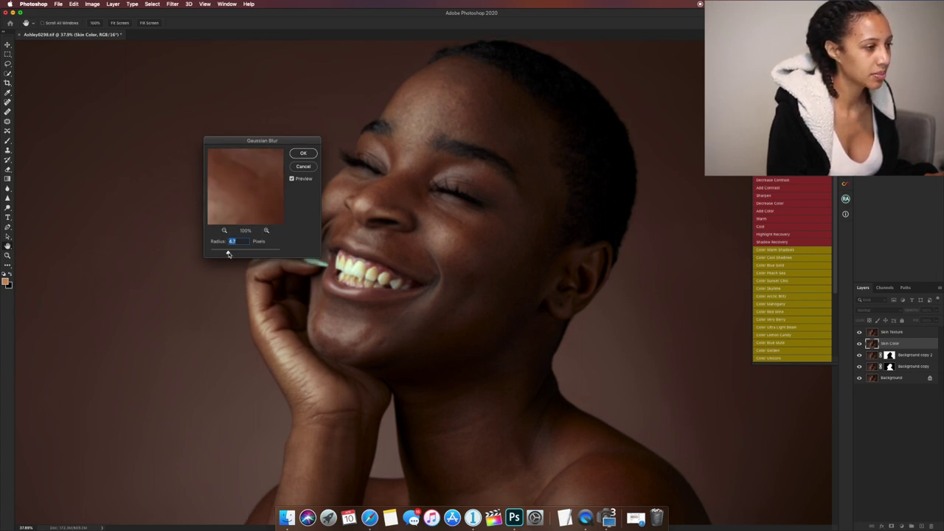
drag(230, 254, 234, 255)
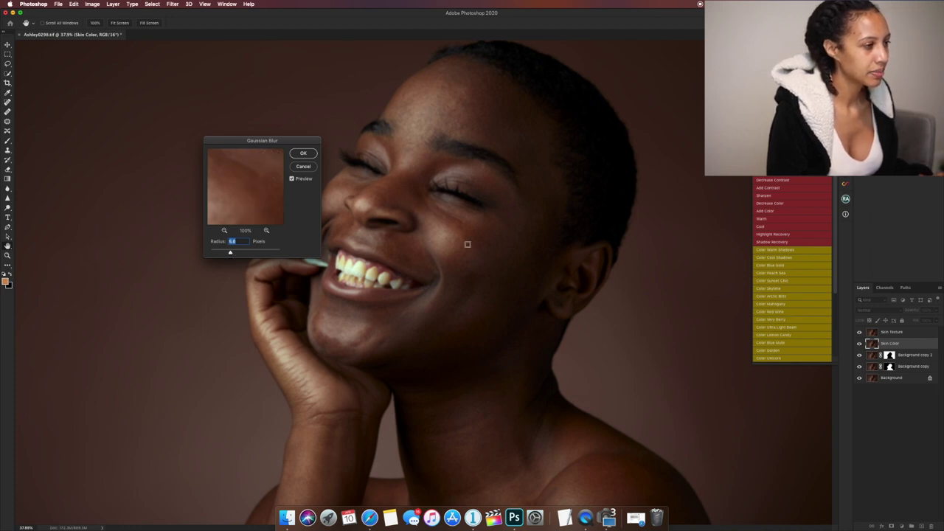
click(472, 258)
drag(234, 254, 231, 255)
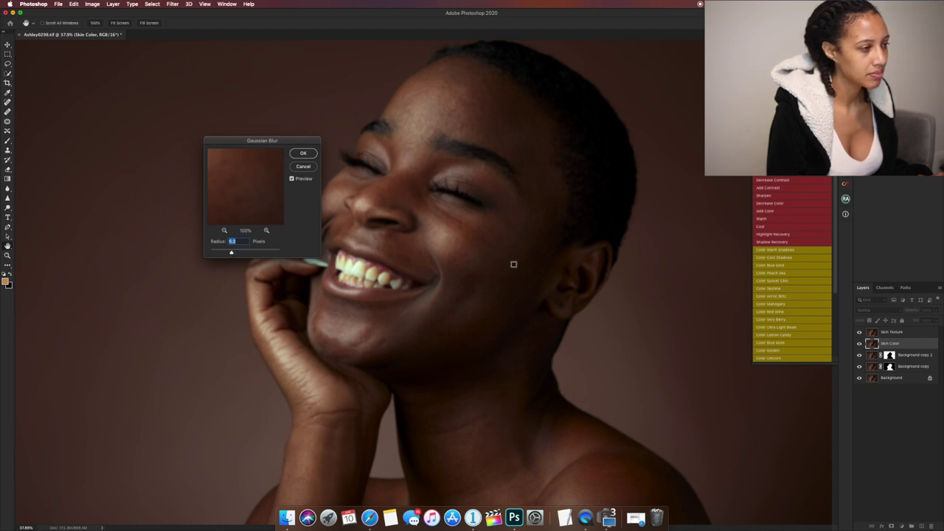
click(472, 263)
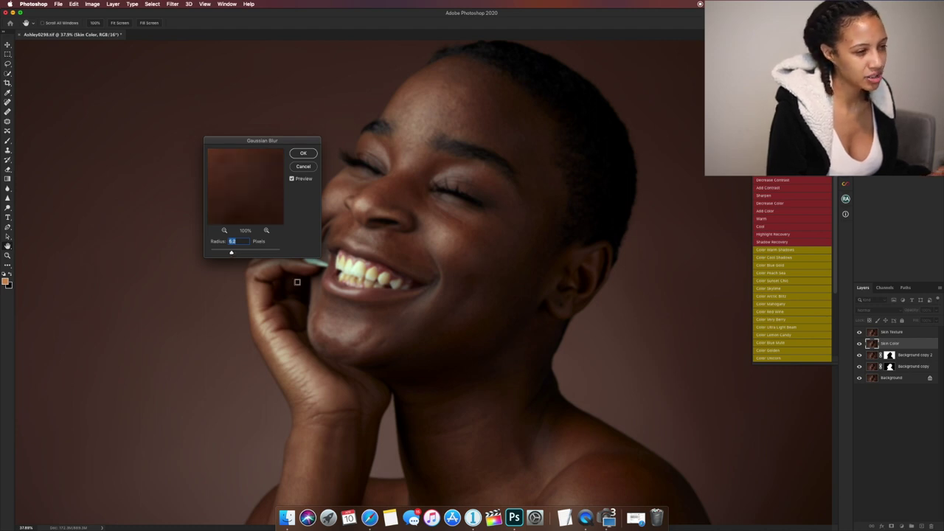
click(469, 97)
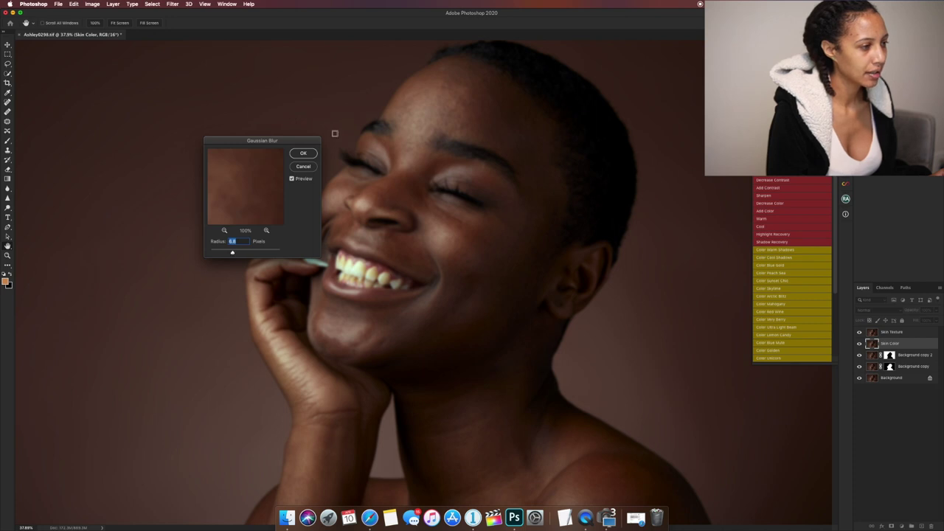
click(308, 155)
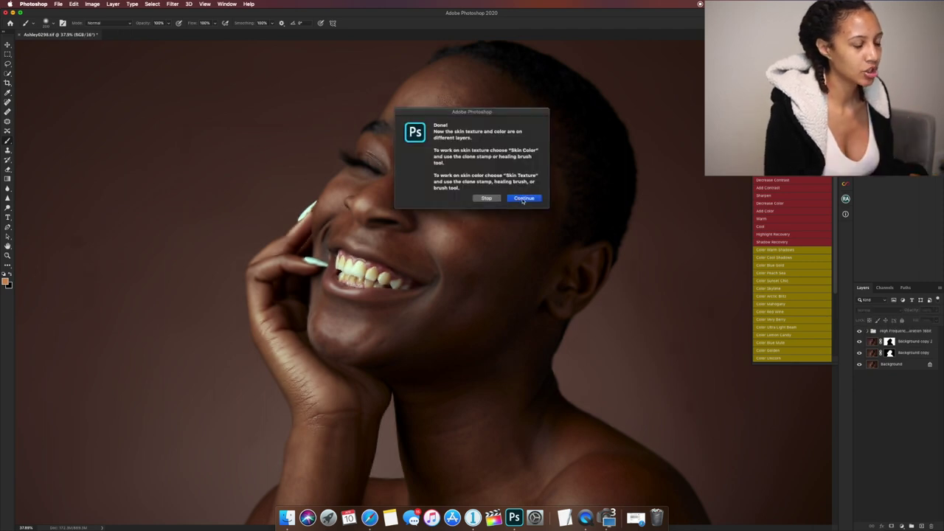
click(523, 199)
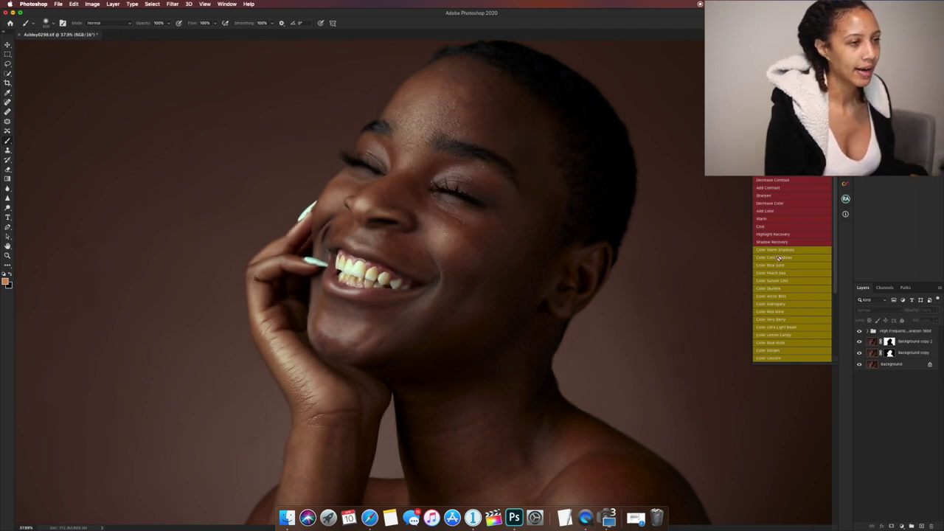
- Expand the High Frequency Separation group and hide its Skin Texture layer
click(868, 332)
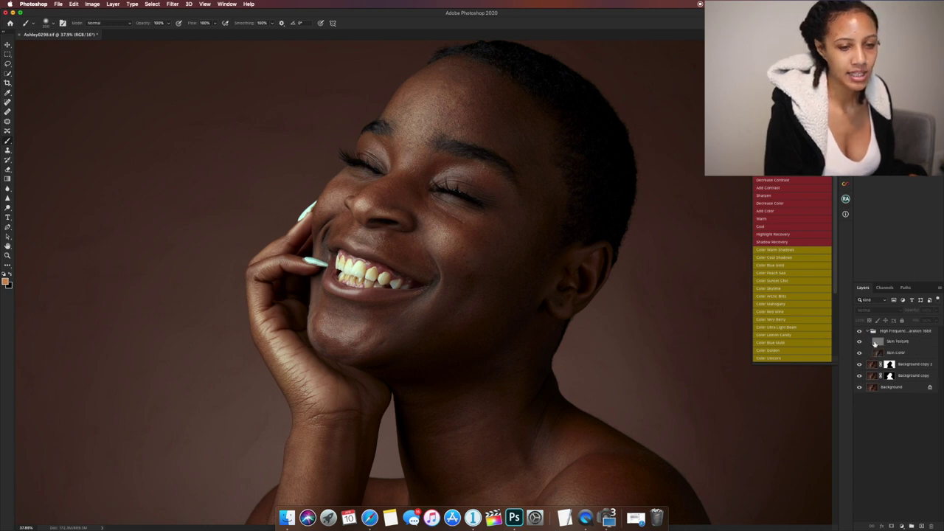
click(904, 354)
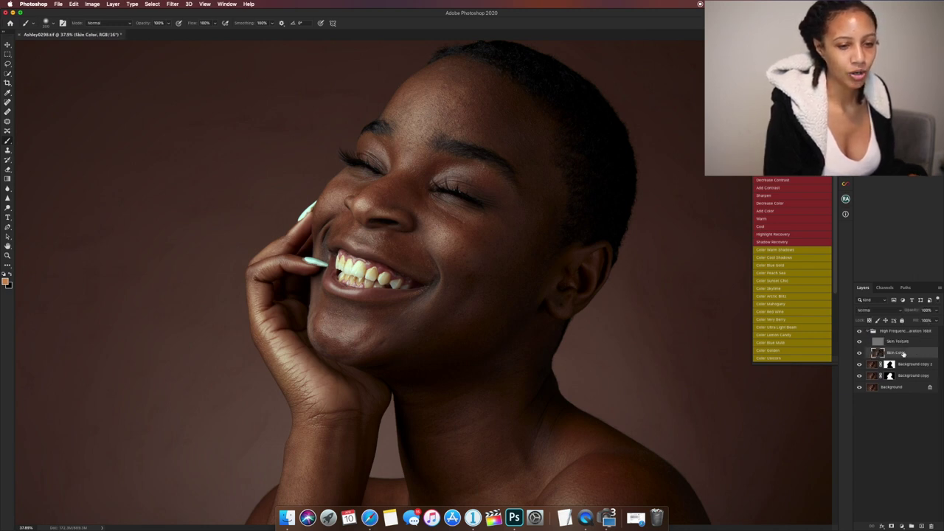
click(909, 341)
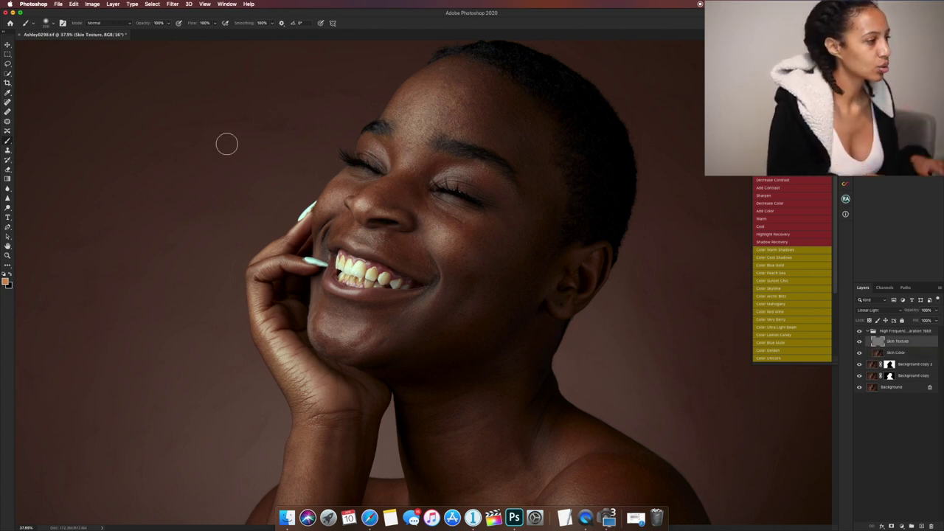
click(860, 342)
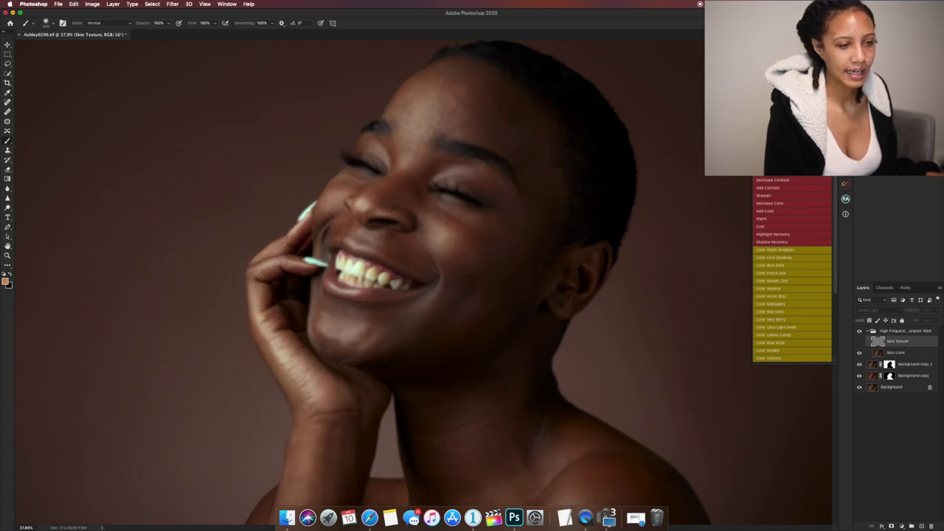
- Blend the uneven skin tones across the forehead on the Skin Color layer with the Mixer Brush
right_click(9, 142)
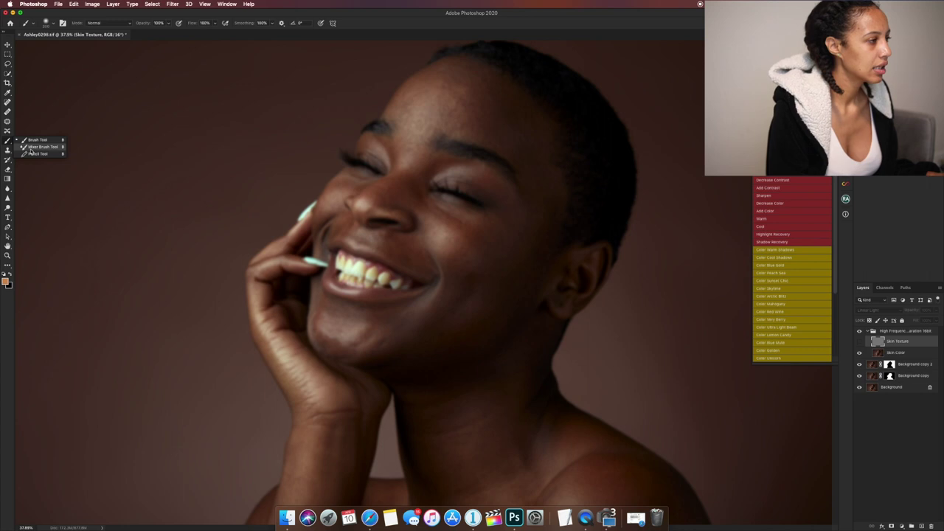
click(43, 147)
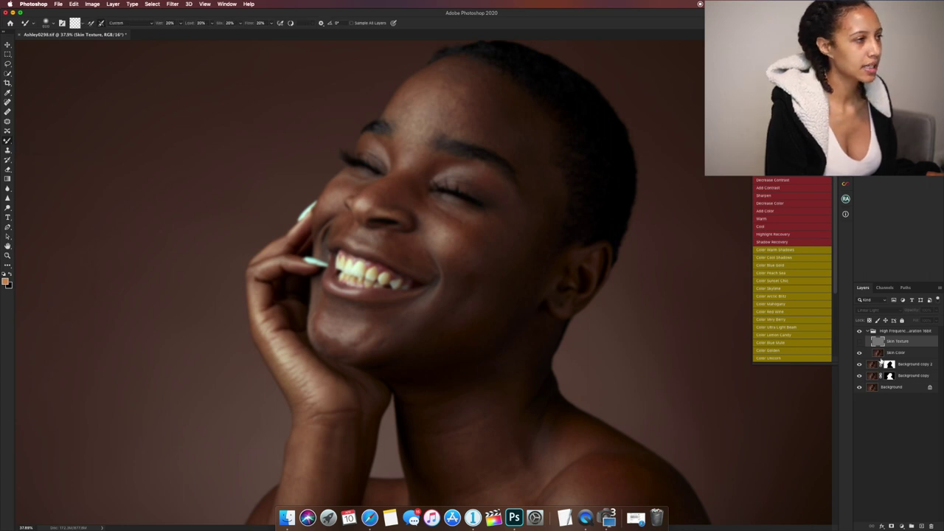
click(892, 352)
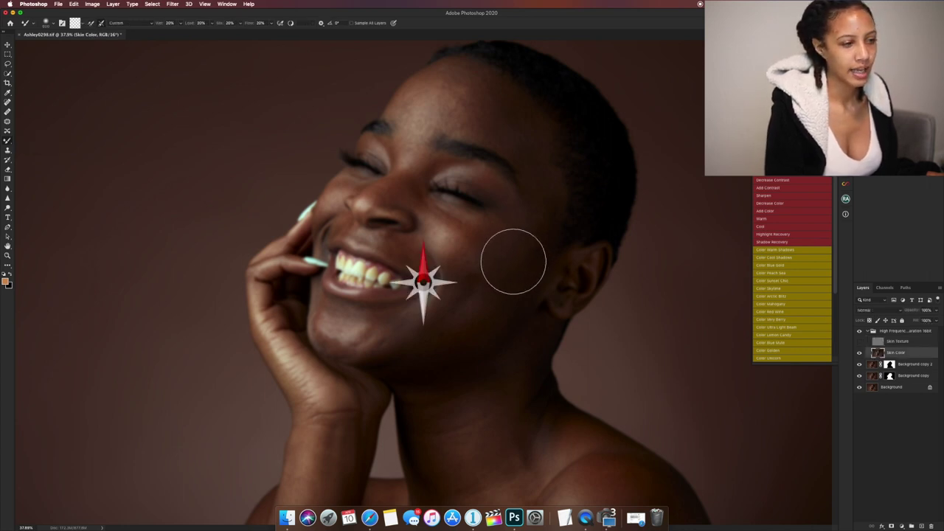
scroll(501, 262, down, 2)
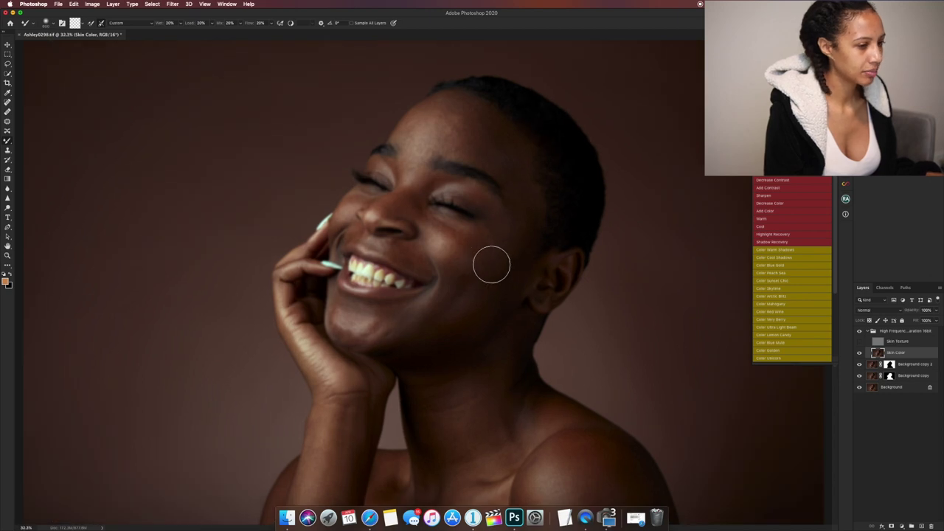
scroll(491, 263, up, 3)
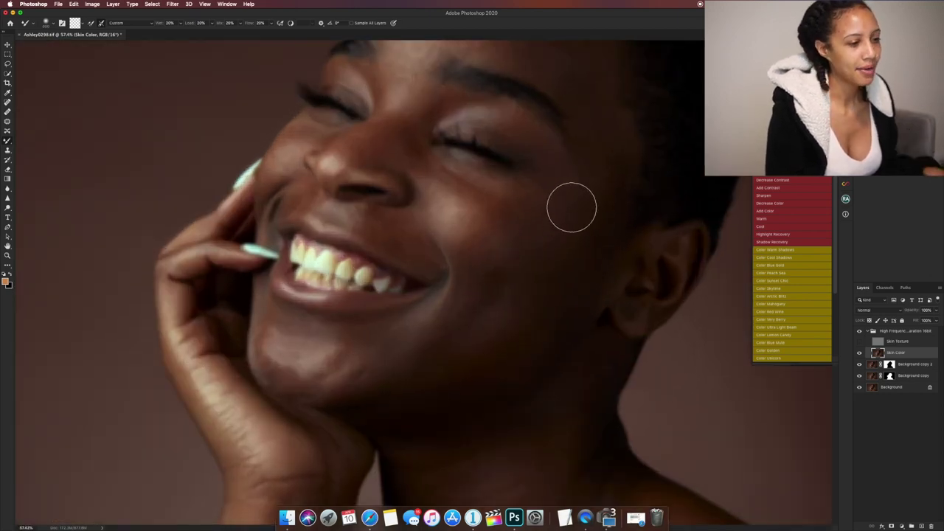
scroll(516, 145, up, 2)
scroll(473, 148, up, 2)
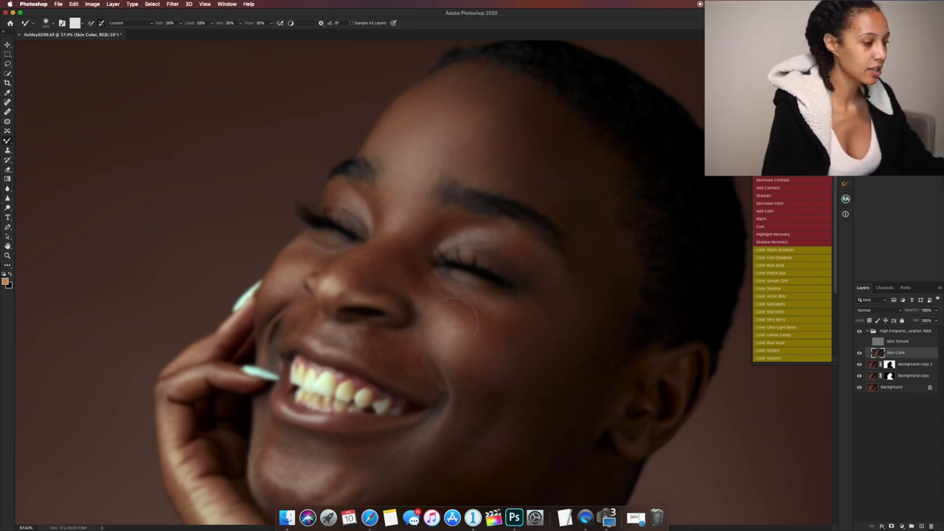
- Blend the uneven skin tones on the upper cheek and around the nose bridge on the Skin Color layer with the Mixer Brush
key(bracketleft)
key(bracketleft)
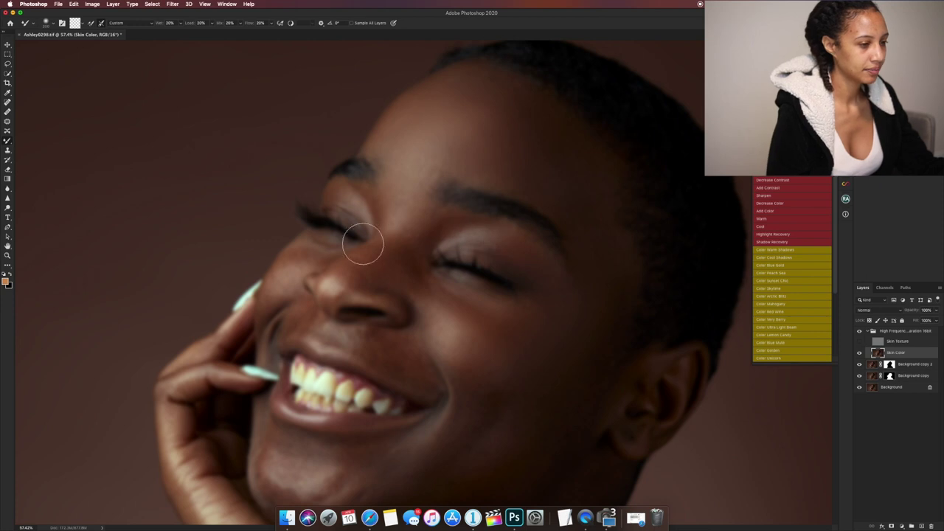
key(bracketright)
key(bracketright)
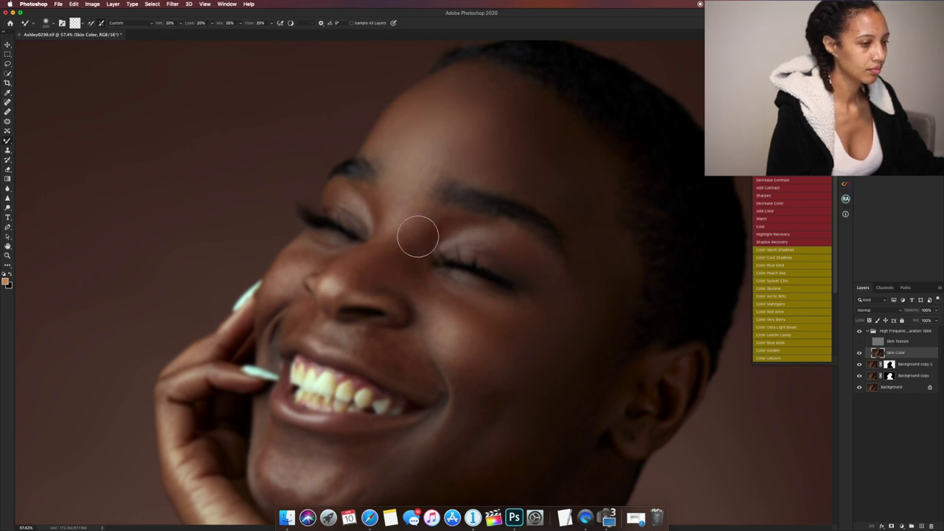
- Smooth the tones around the smile line, lower cheek and chin on the Skin Color layer, and show the Skin Texture layer again
scroll(416, 236, down, 4)
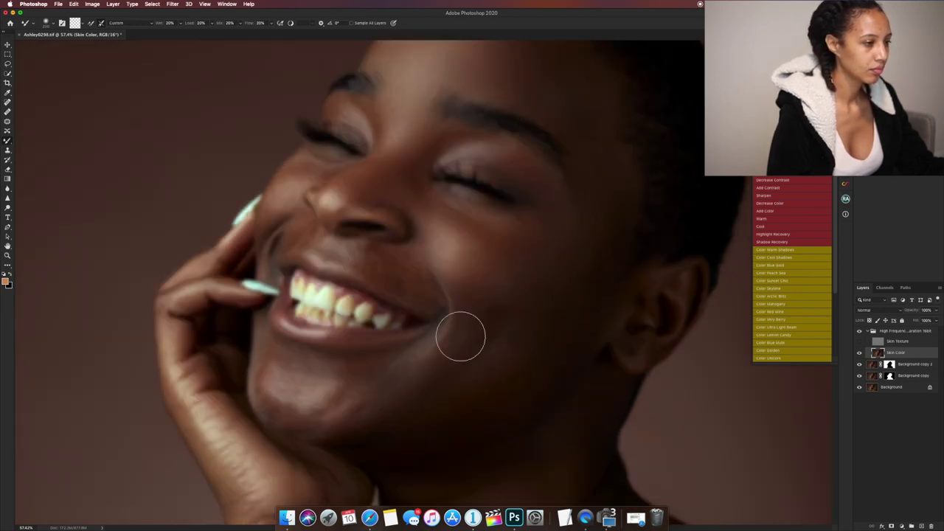
key(bracketleft)
key(bracketright)
key(bracketleft)
key(bracketleft)
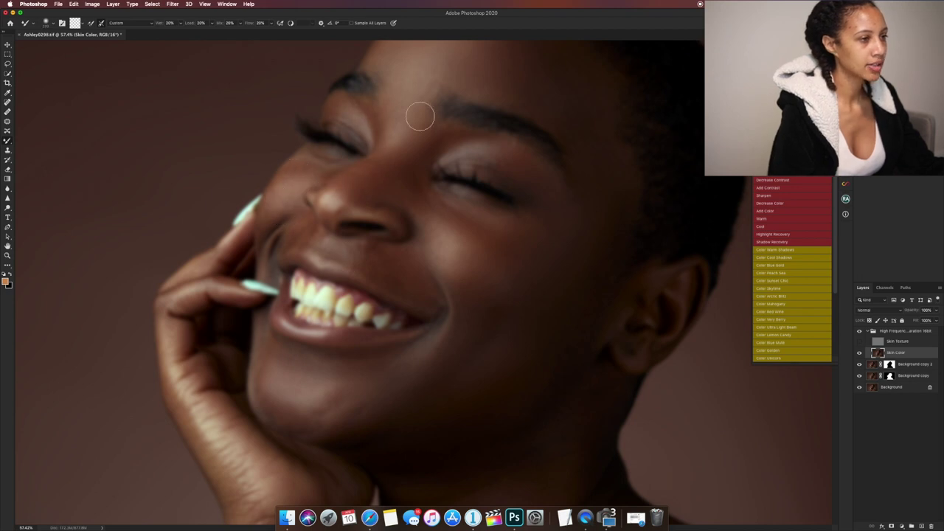
scroll(422, 116, down, 4)
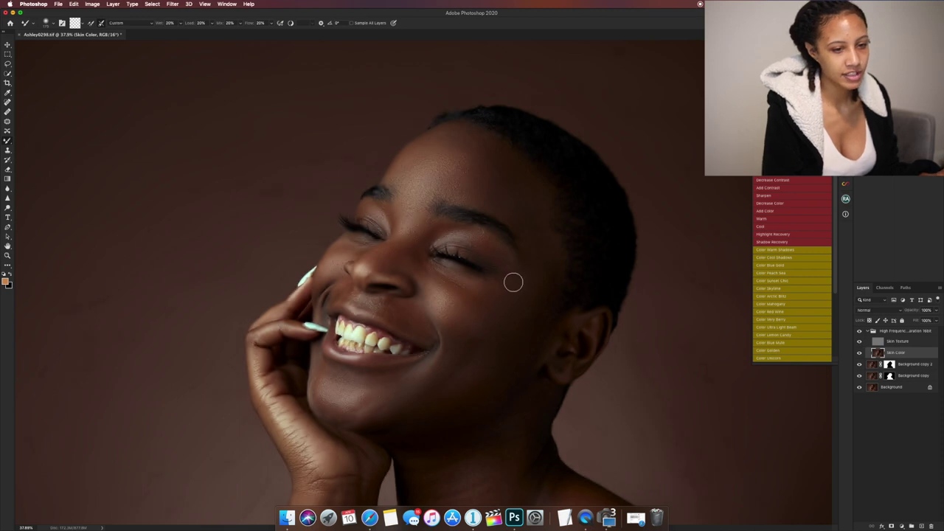
scroll(512, 281, down, 3)
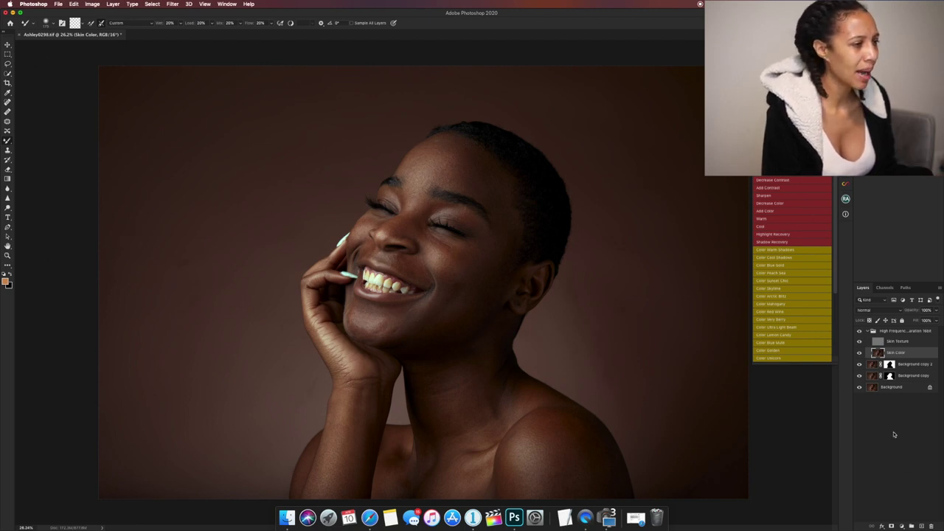
- Mask the High Frequency Separation group to the subject using a selection from the Background copy mask, and compare the portrait with and without the group
click(893, 332)
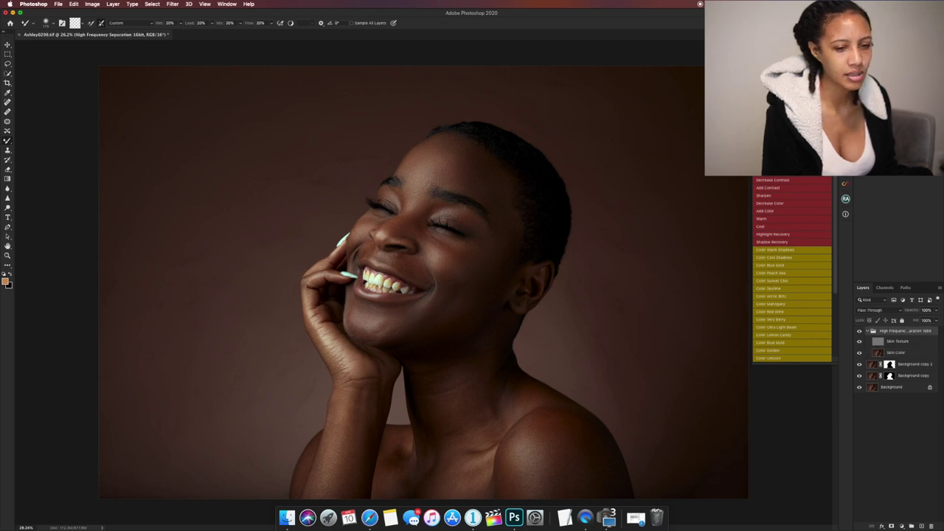
right_click(891, 377)
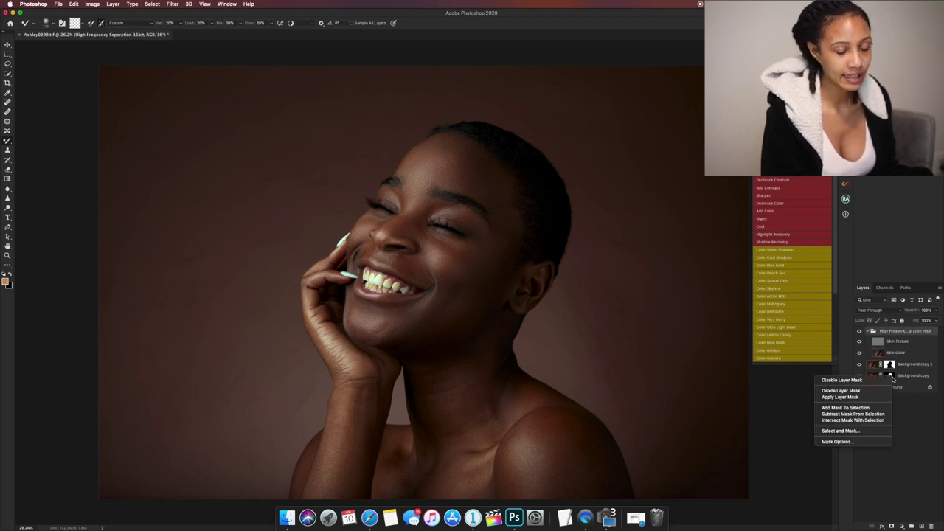
click(861, 408)
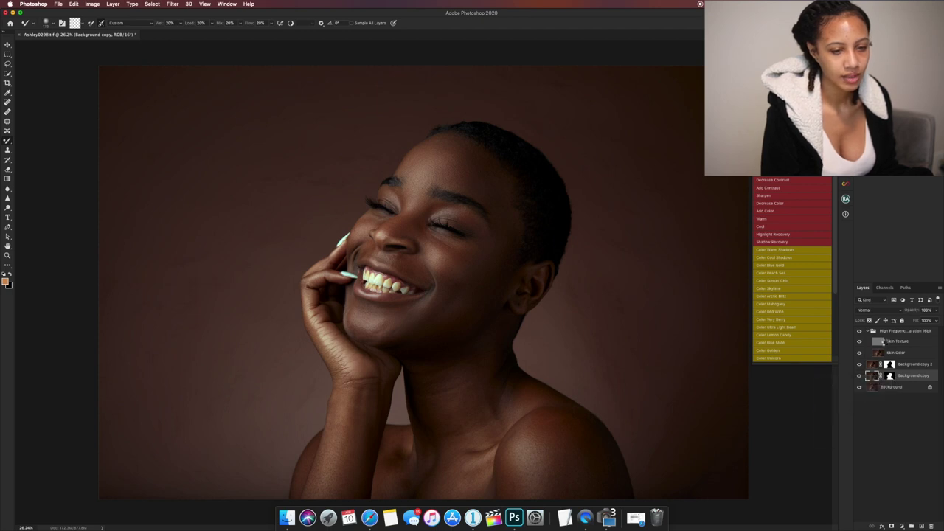
click(887, 333)
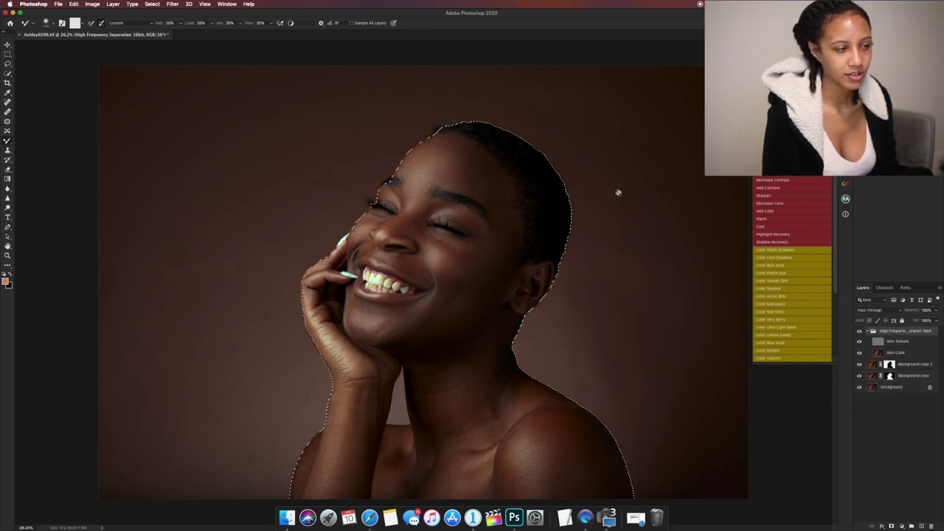
click(891, 526)
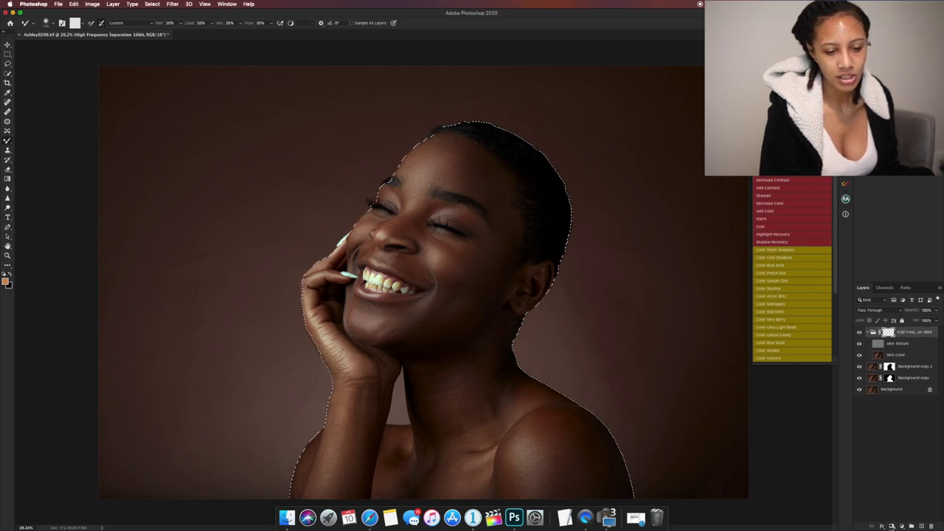
click(860, 333)
click(860, 333)
click(859, 333)
click(859, 333)
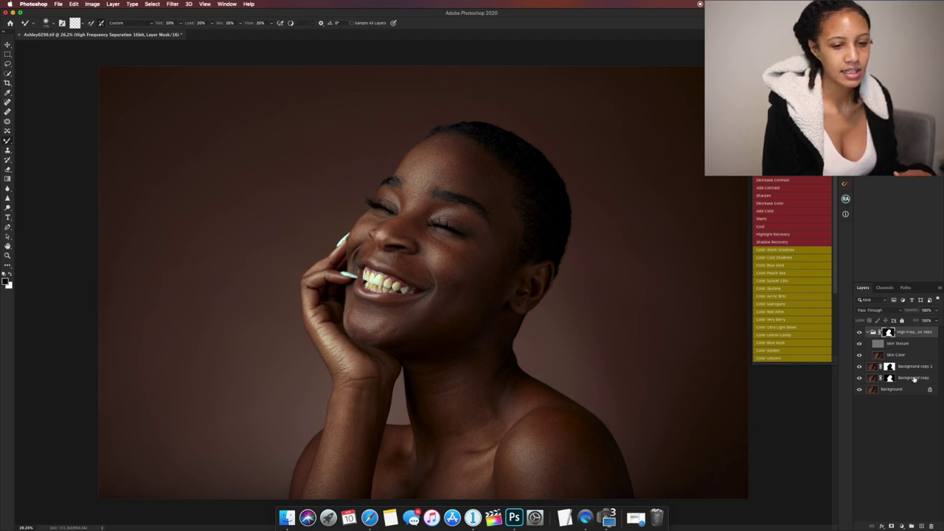
- Blend the skin tones on the neck, shoulders and arm on the Skin Color layer with Skin Texture hidden, and collapse the restored separation group
click(883, 357)
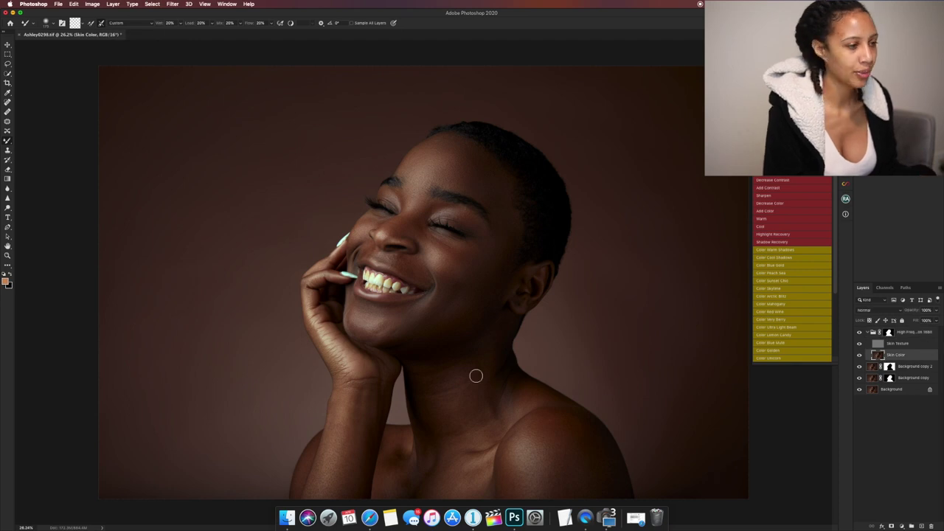
scroll(392, 254, up, 1)
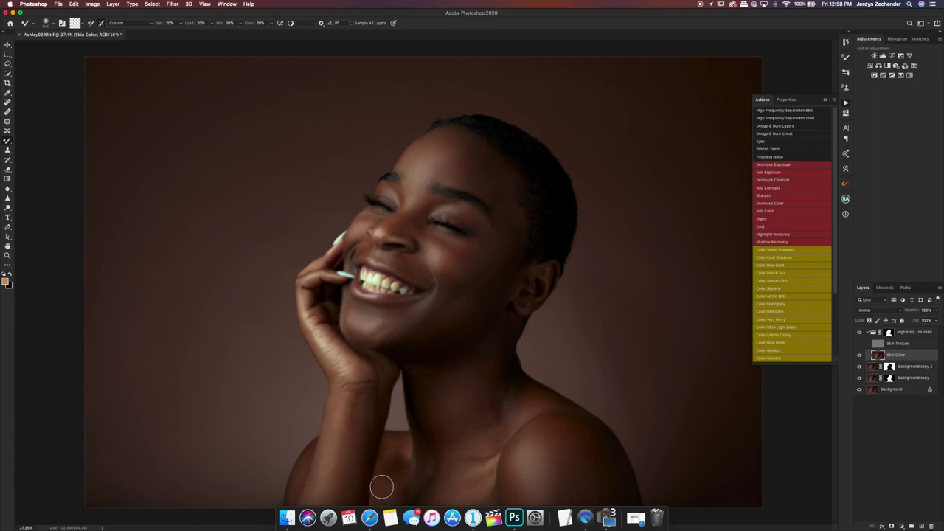
click(860, 333)
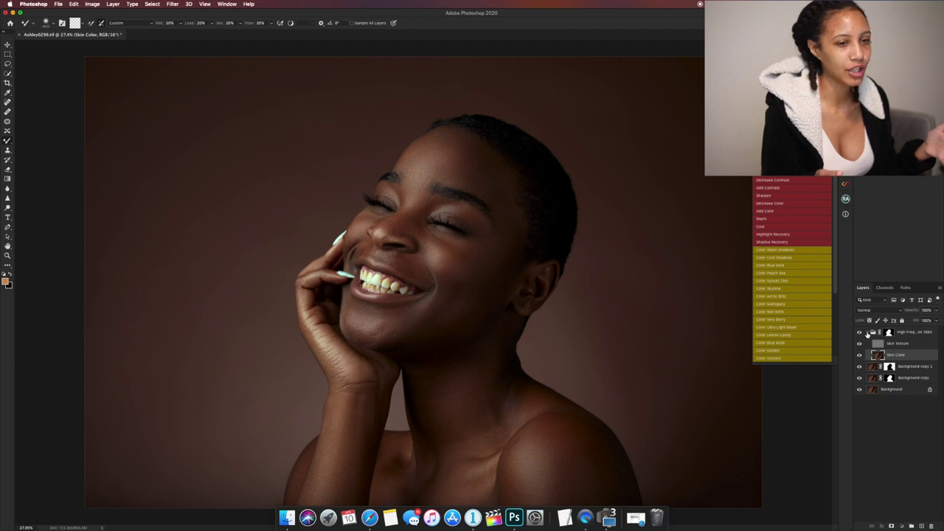
click(867, 334)
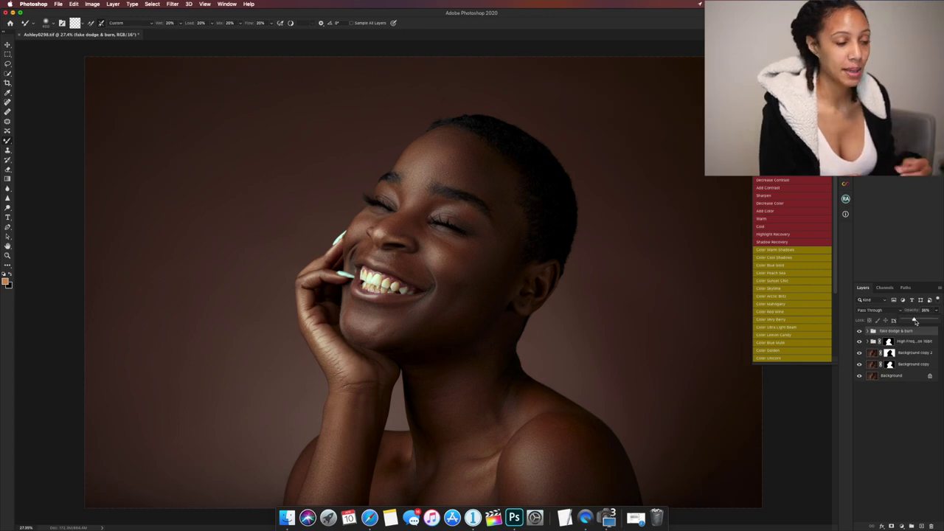
- Delete the fake dodge & burn group and regenerate it with its action, comparing the portrait with and without it
drag(915, 321, 922, 338)
key(Delete)
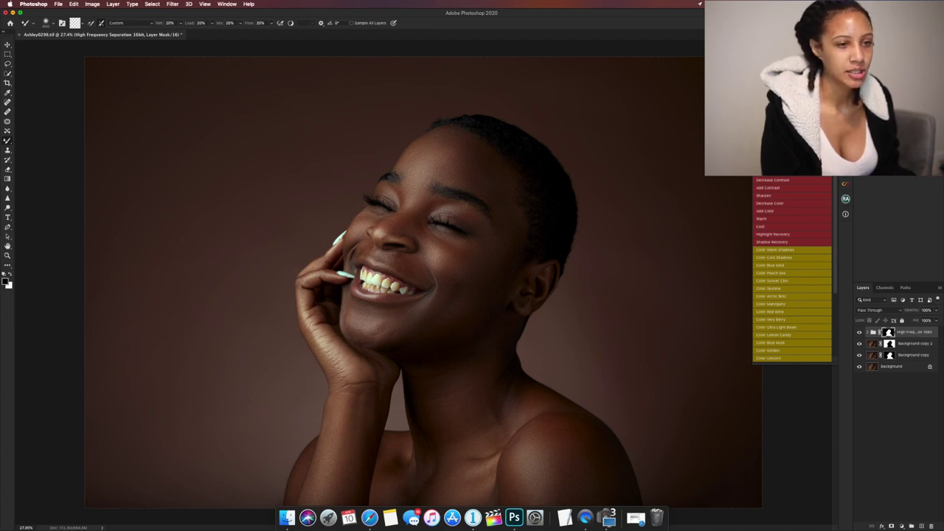
key(F5)
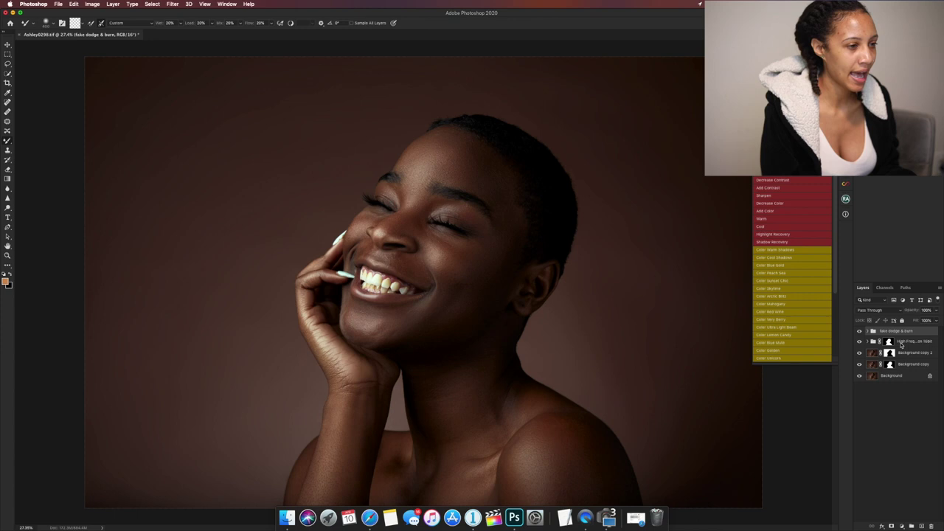
click(858, 332)
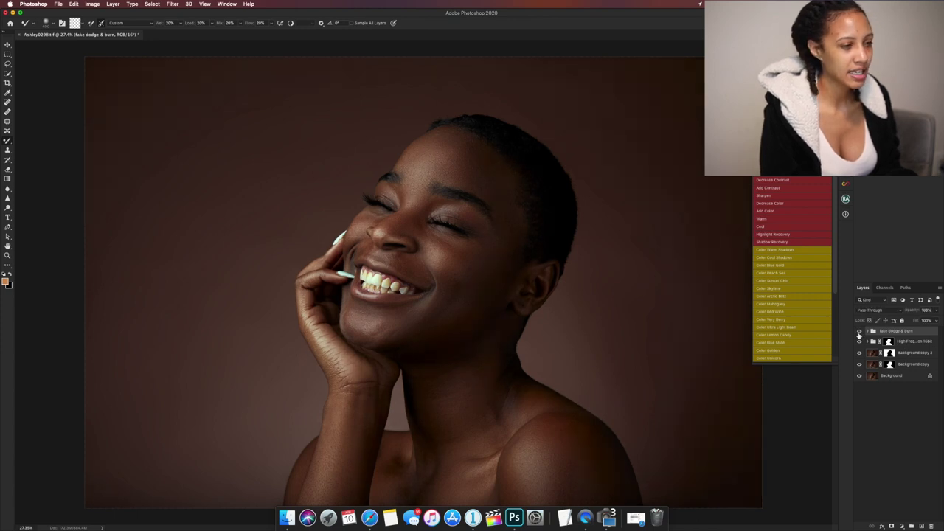
click(859, 332)
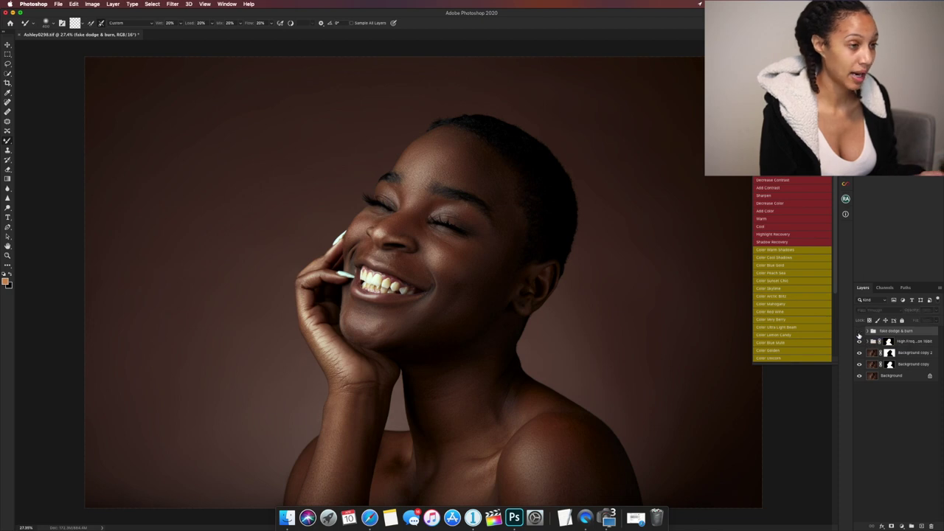
click(858, 333)
click(858, 333)
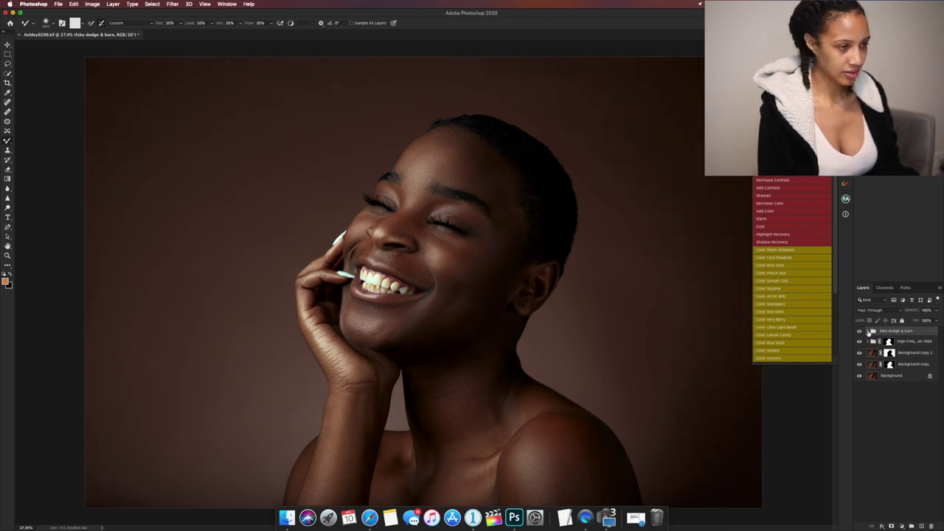
- In the fake dodge & burn group, check the Burn layer's blending options and set its opacity to 27%
click(868, 331)
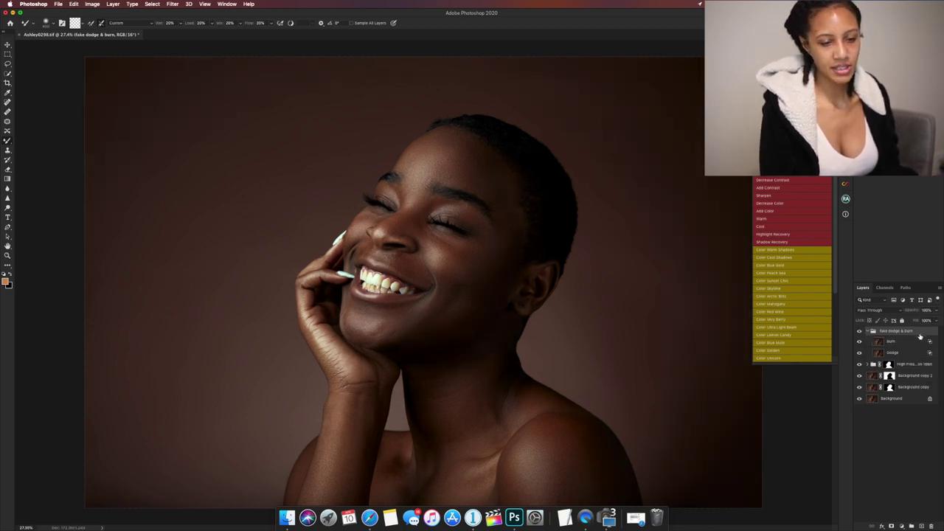
key(space)
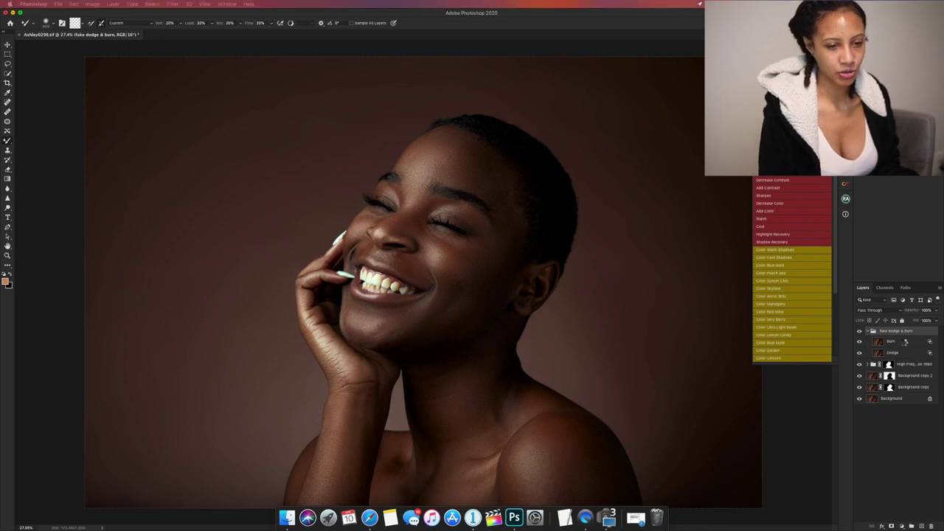
click(905, 344)
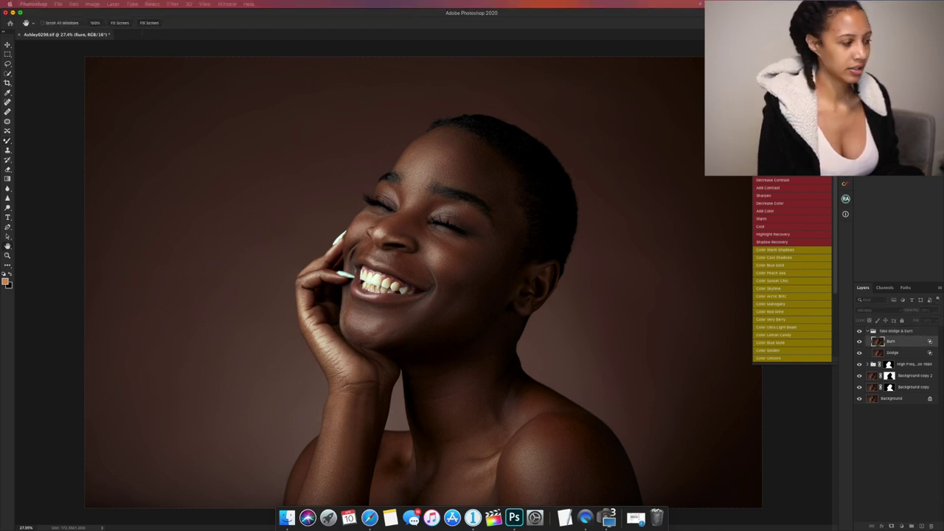
double_click(915, 342)
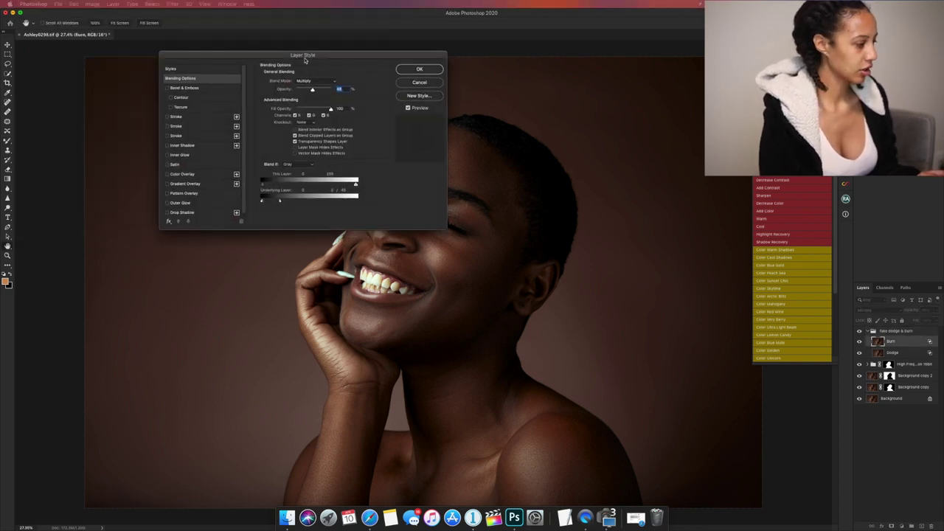
click(418, 83)
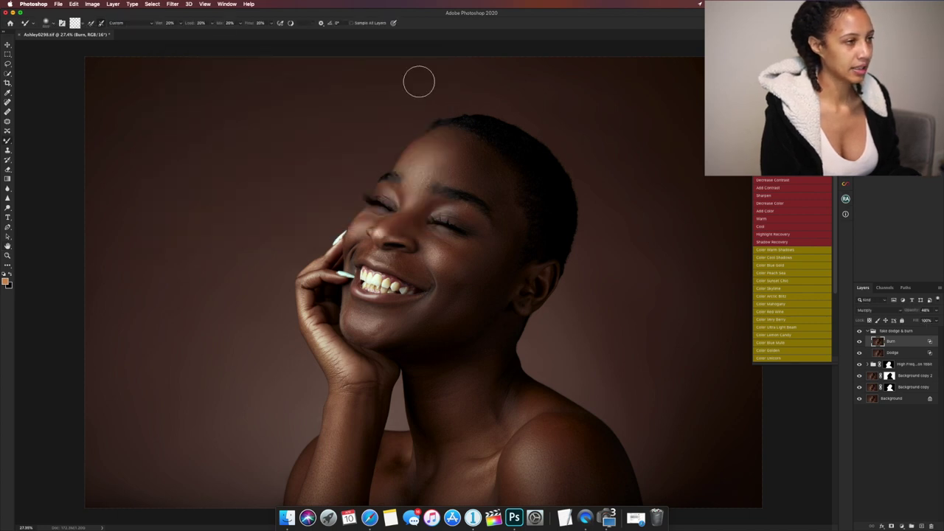
click(936, 310)
drag(920, 319, 914, 322)
click(862, 336)
click(861, 334)
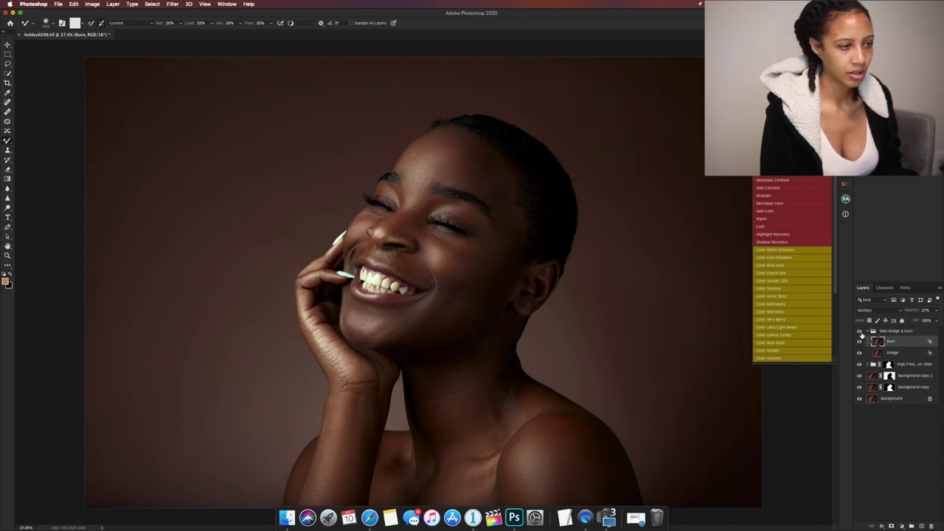
- Set the Dodge layer's opacity to 24%, check the group's effect on the portrait, and collapse the group
click(894, 353)
click(939, 312)
drag(935, 319, 914, 319)
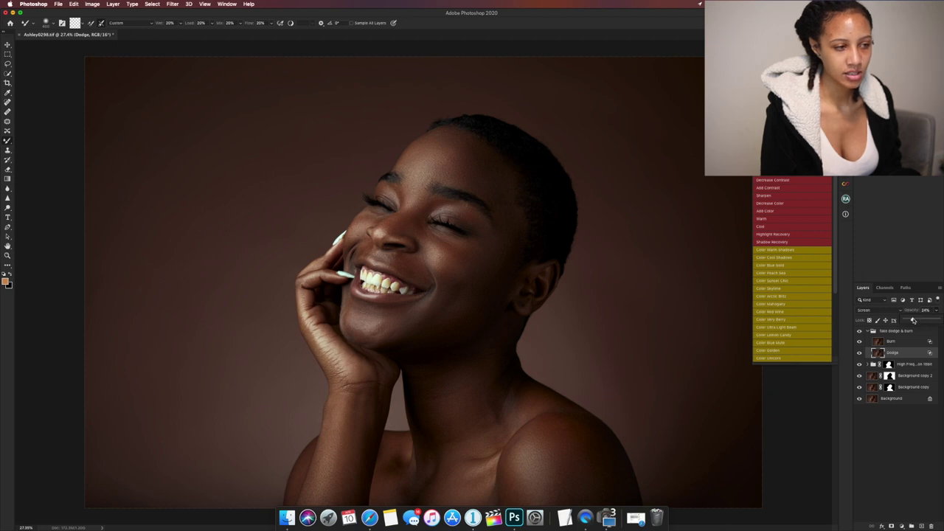
click(859, 332)
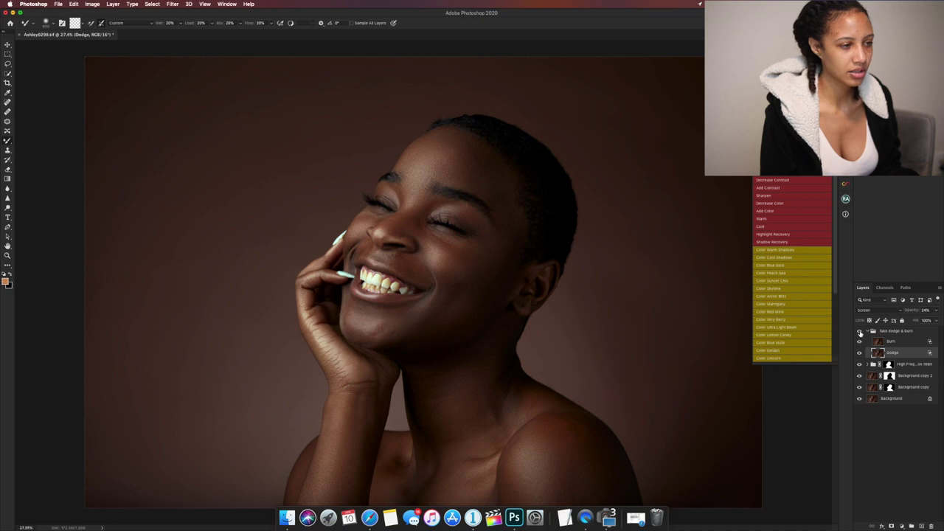
click(867, 332)
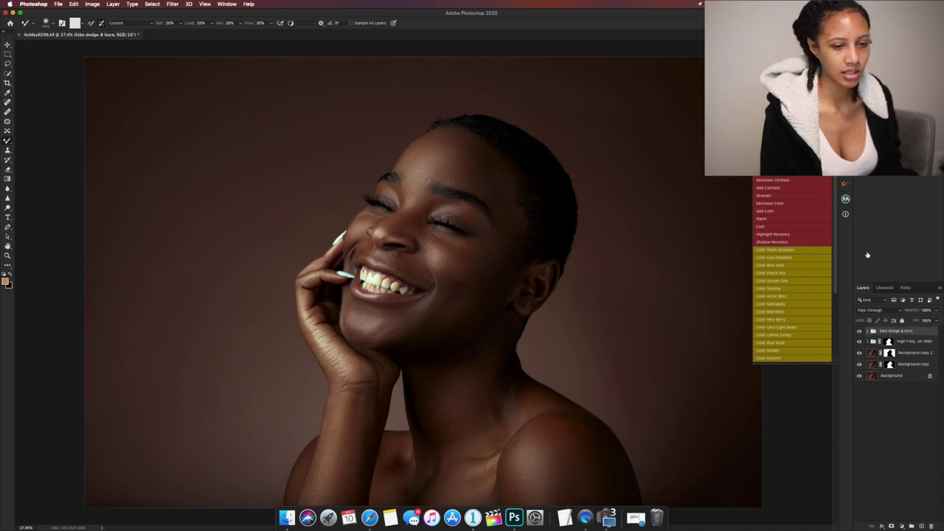
- Create a basic luminosity selection with the Beauty Retouch extension, narrow it to the brightest highlights, and add a Curves adjustment layer masked by it
click(846, 200)
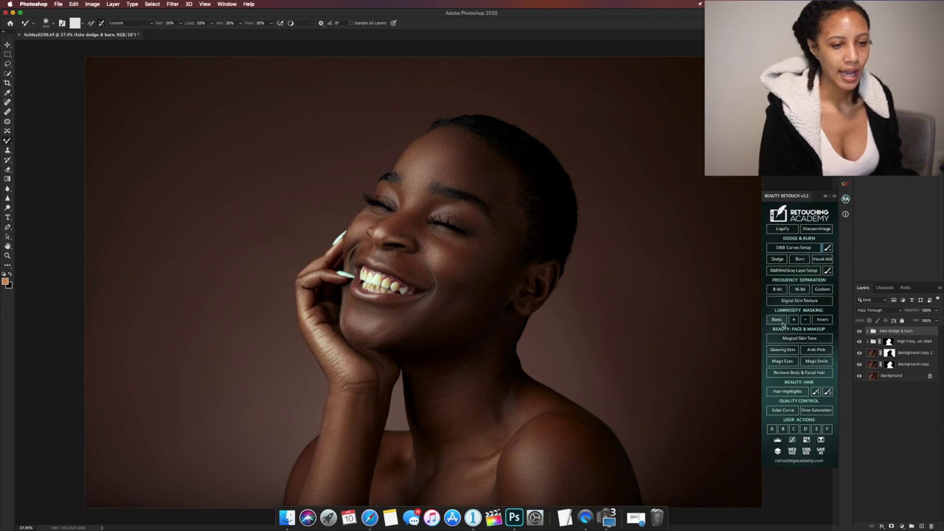
click(784, 322)
click(794, 321)
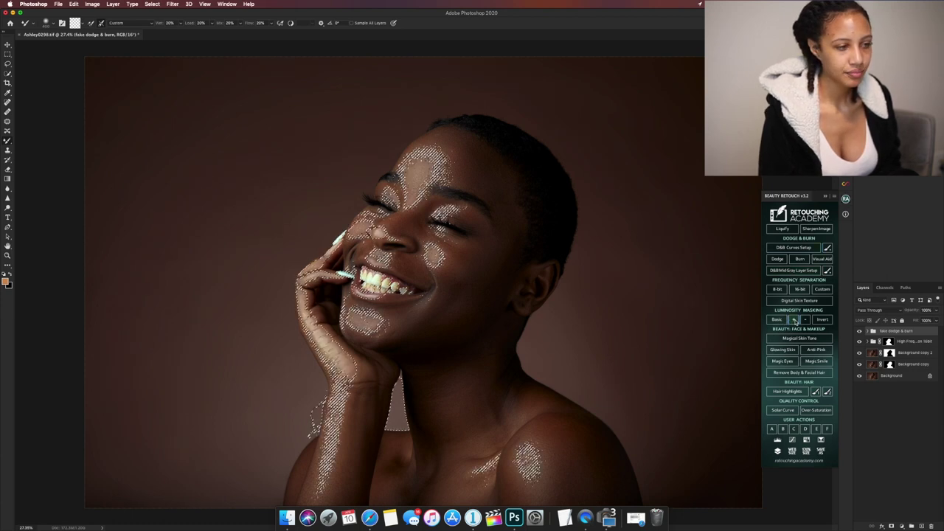
click(798, 322)
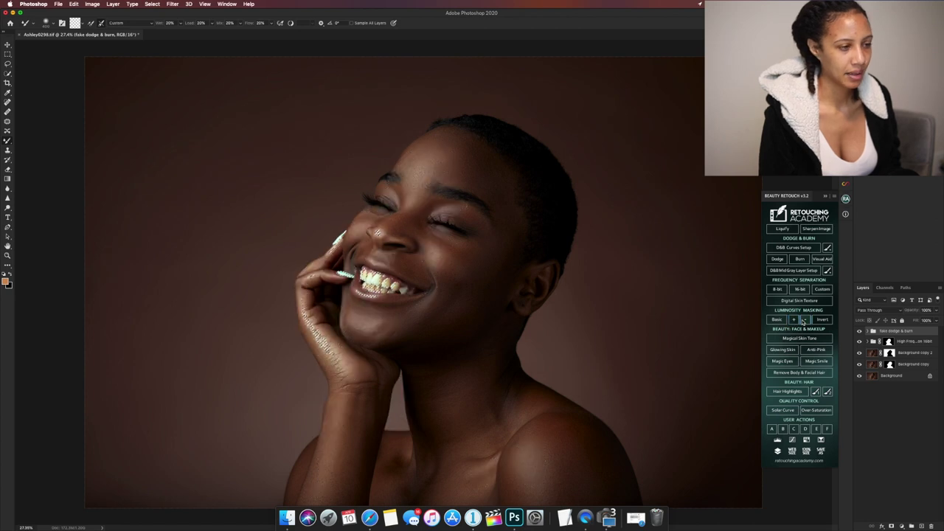
click(796, 321)
click(792, 440)
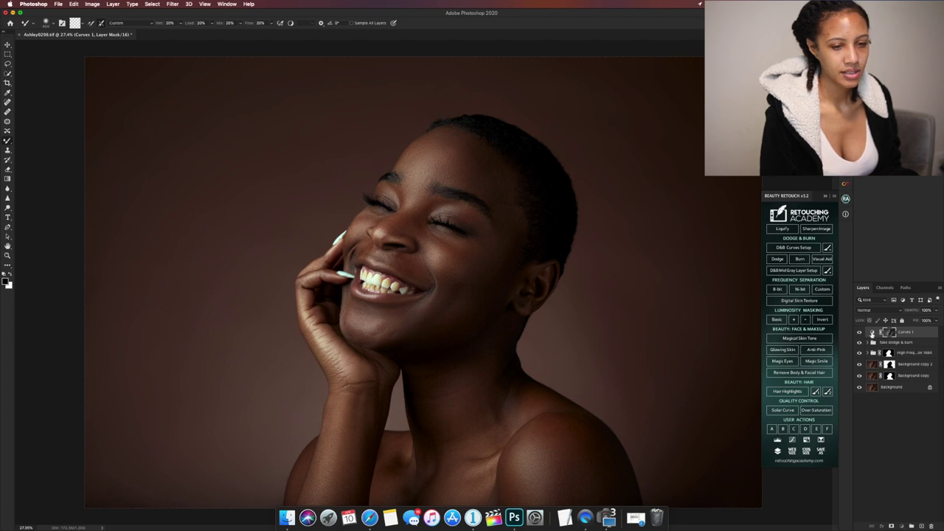
- Brighten the masked highlights by raising the midtones of the Curves 1 adjustment
double_click(871, 332)
drag(795, 174, 795, 164)
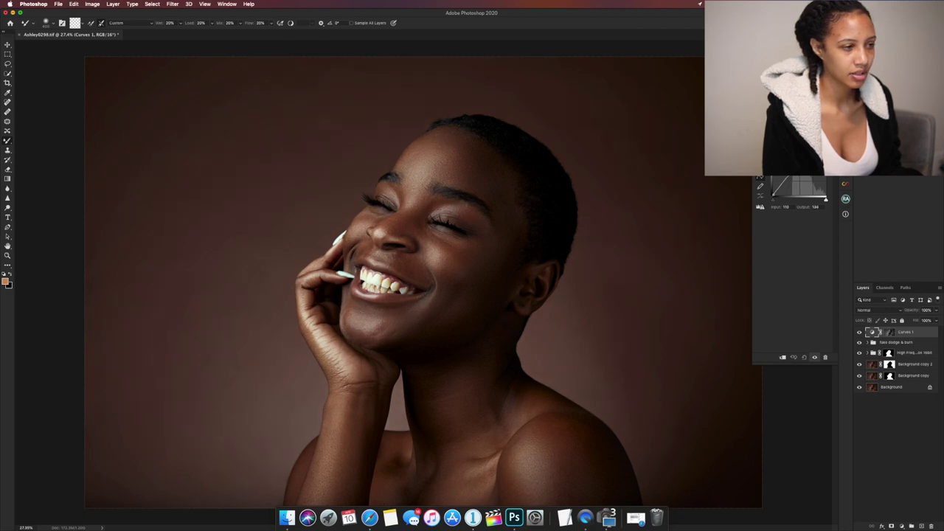
- Lower the Curves 1 layer's opacity to 60% and compare the portrait with and without the adjustment
click(815, 357)
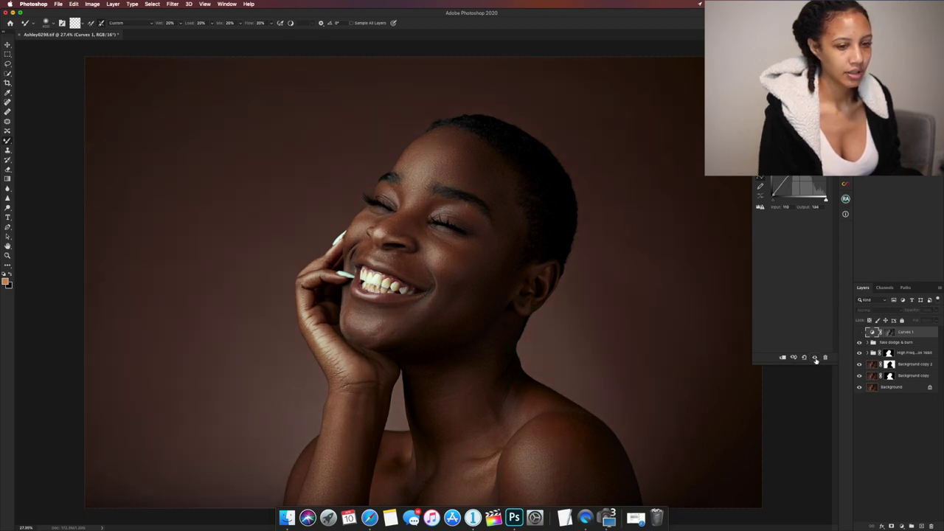
click(814, 357)
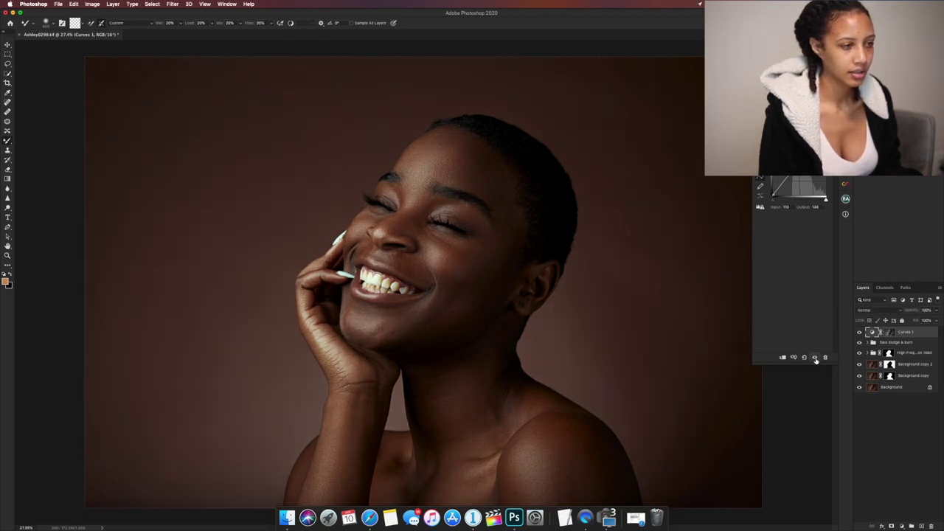
click(814, 357)
click(814, 357)
click(935, 310)
drag(939, 319, 924, 319)
click(859, 334)
click(860, 335)
click(860, 336)
click(860, 336)
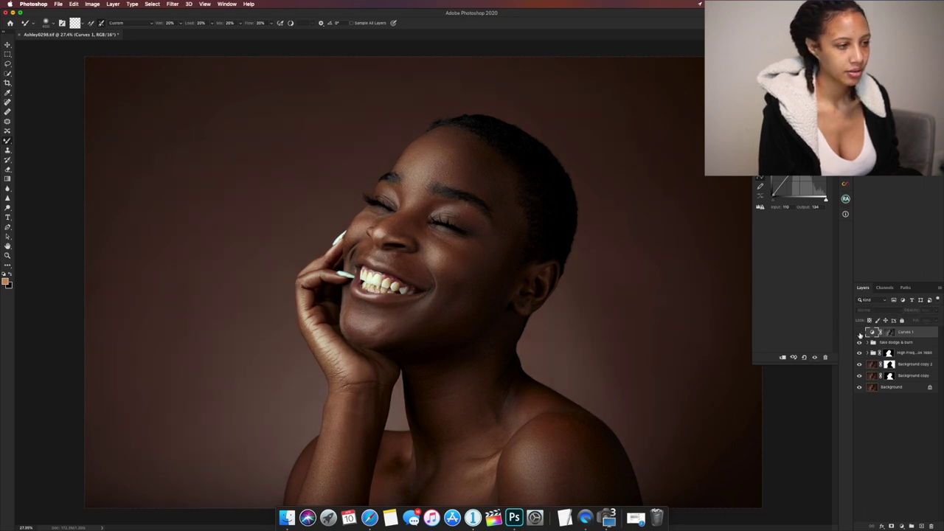
click(860, 334)
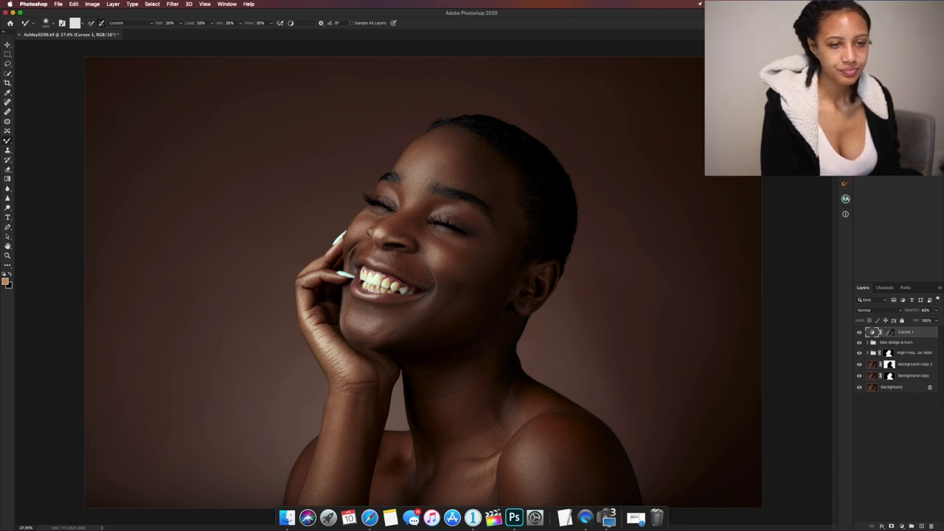
- Run the Whiten Teeth action and paint white over the teeth on the new group's mask with the Brush tool
key(alt+F9)
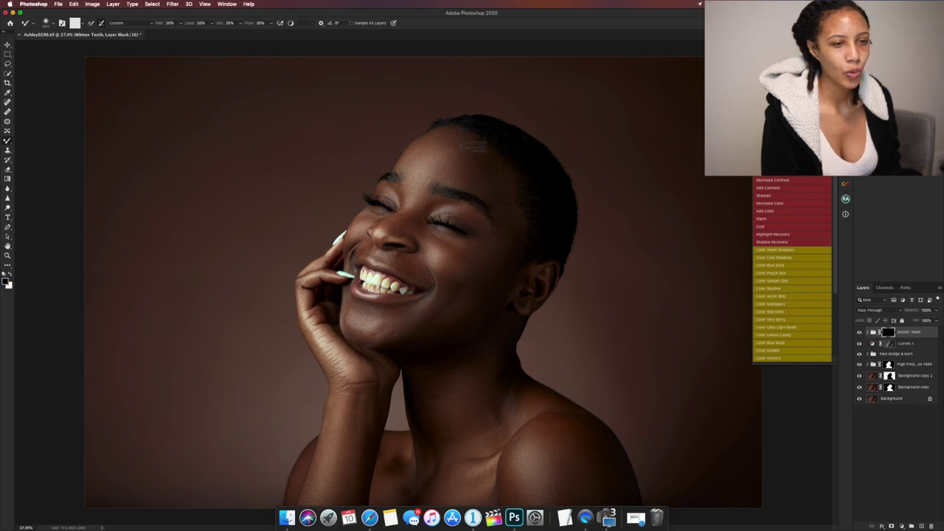
click(524, 165)
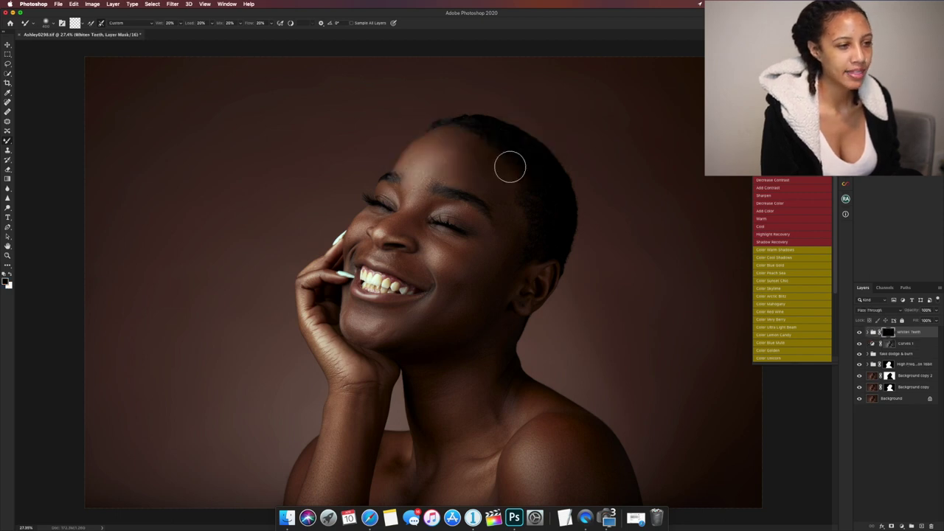
scroll(373, 205, up, 5)
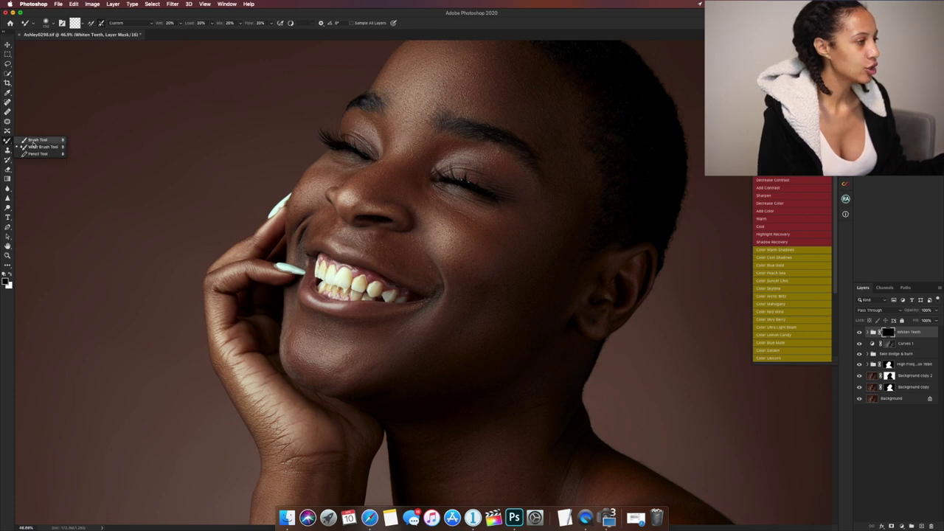
click(7, 141)
key(x)
mouse_move(329, 277)
mouse_down()
mouse_move(392, 289)
mouse_move(325, 286)
mouse_move(340, 279)
mouse_move(327, 273)
mouse_up()
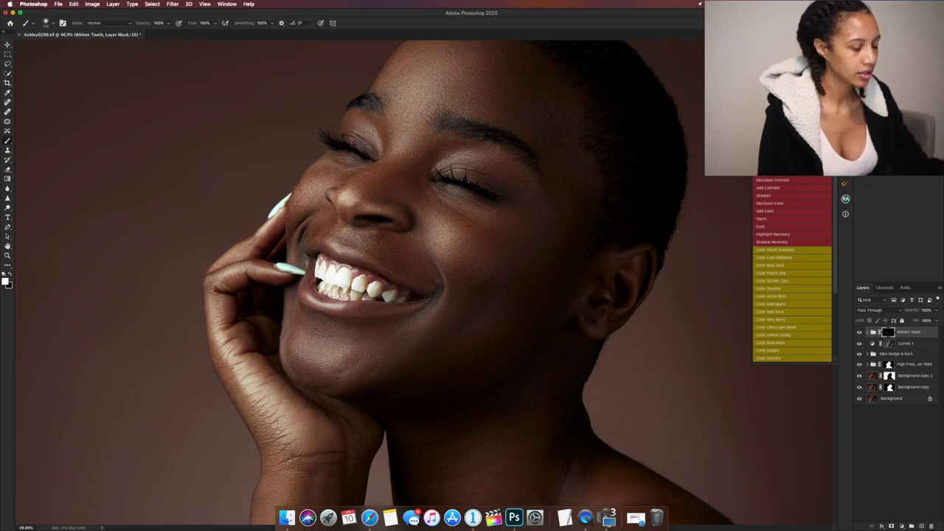
- Compare the whole portrait with and without the Whiten Teeth group
key(super+0)
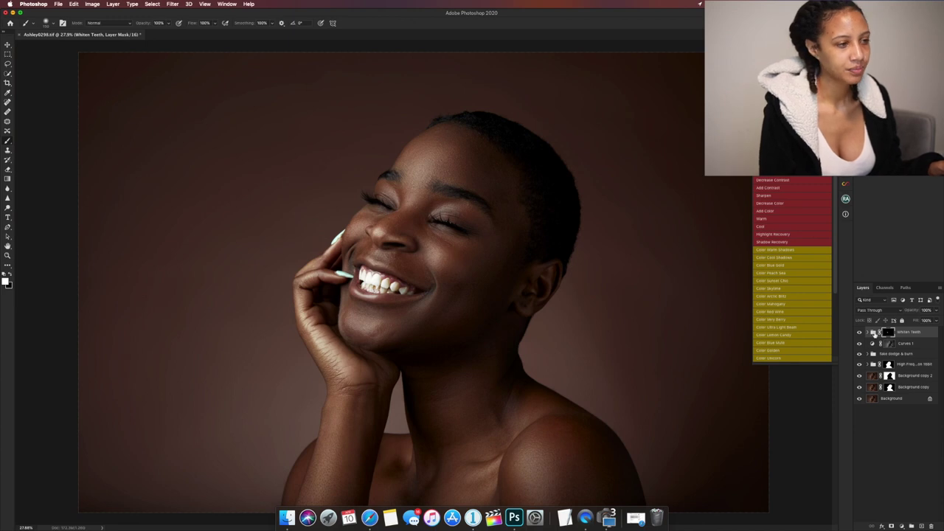
click(860, 332)
click(859, 332)
click(860, 332)
click(859, 332)
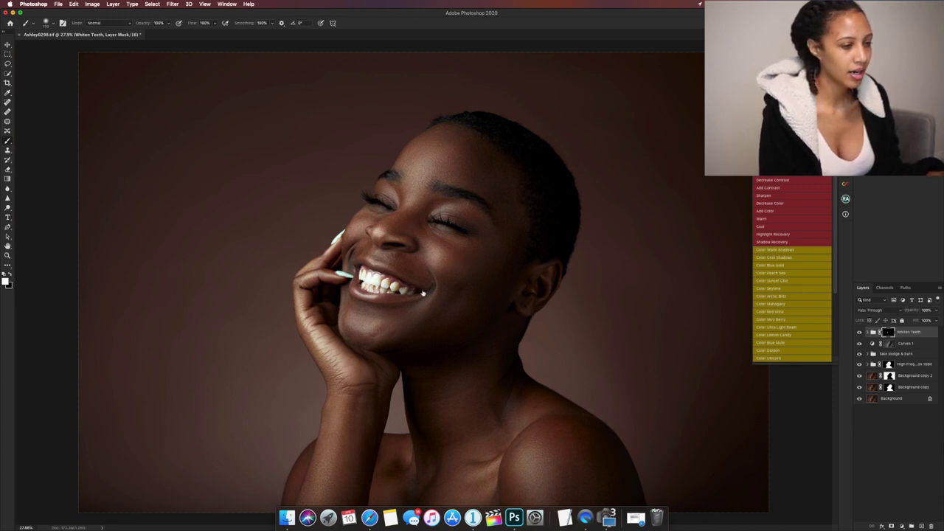
- Add a Color Lookup adjustment layer above the Whiten Teeth group, load the MSL 3.CUBE LUT, and set the layer's opacity to 28%
scroll(499, 288, down, 2)
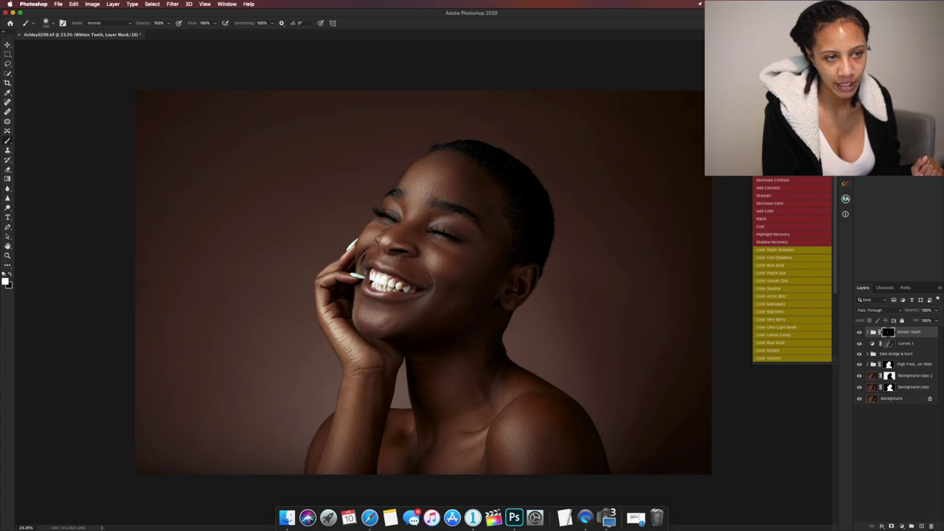
click(775, 250)
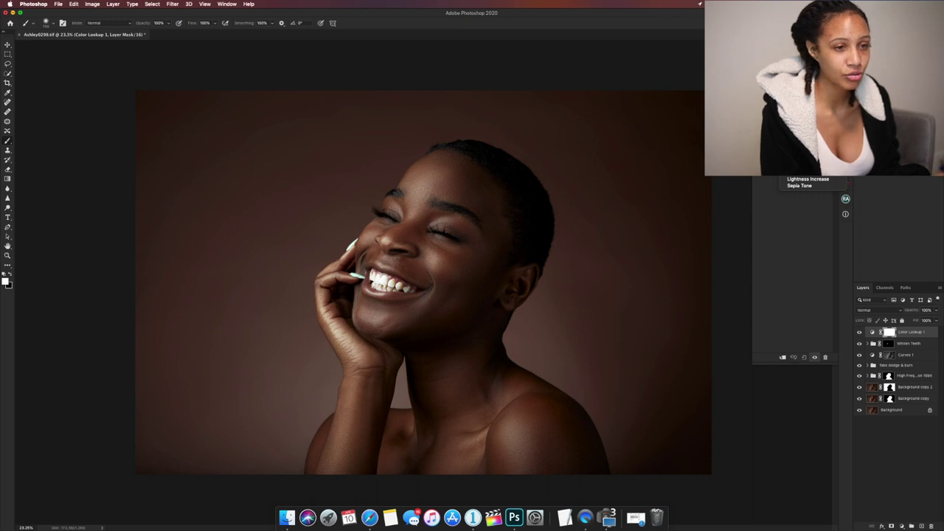
click(811, 133)
click(811, 118)
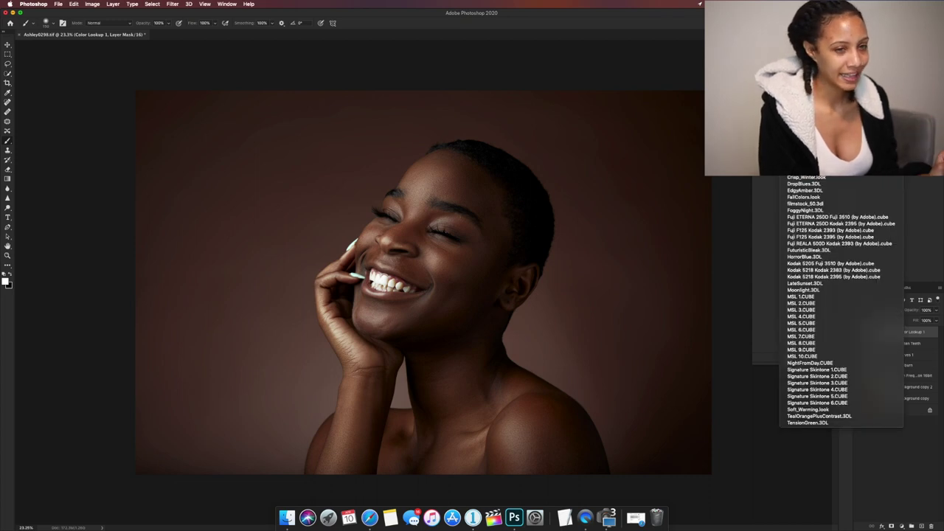
click(817, 311)
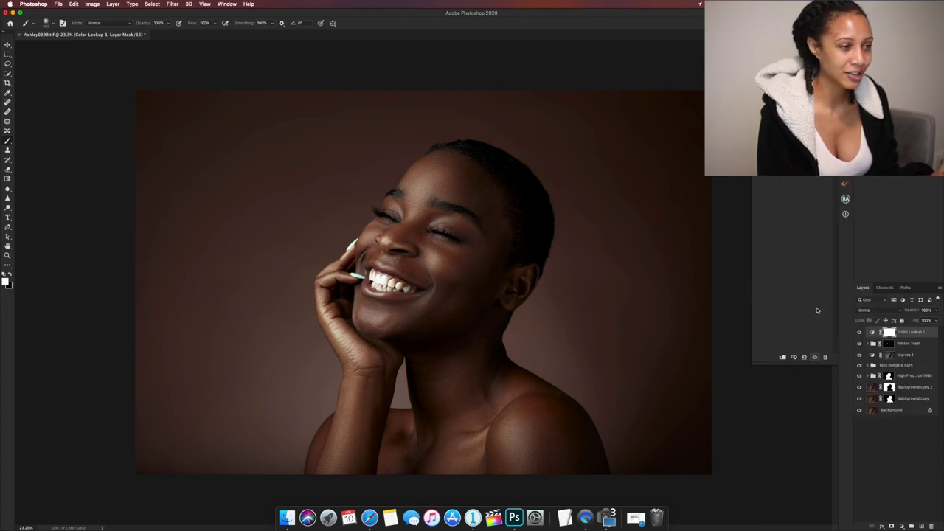
click(936, 310)
drag(920, 322, 913, 322)
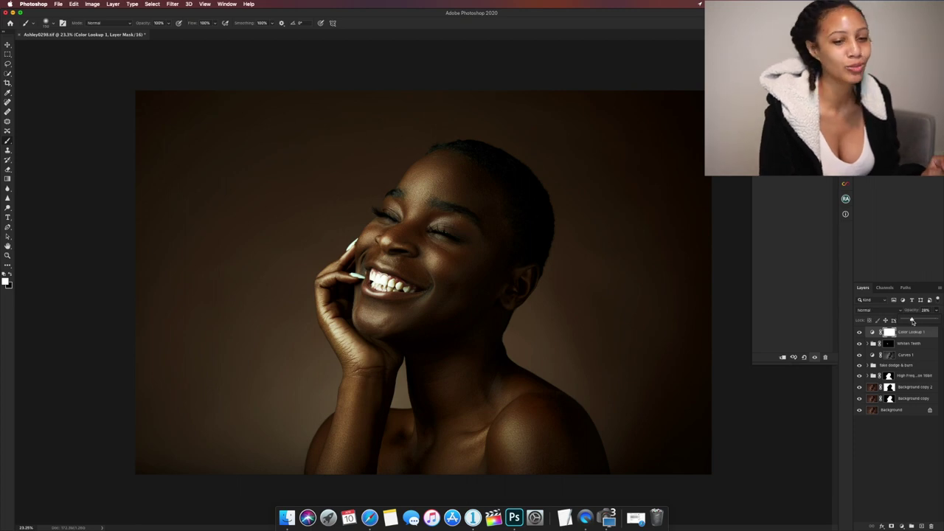
- Compare the portrait with and without the Color Lookup 1 layer and look over the available 3D LUTs
click(858, 333)
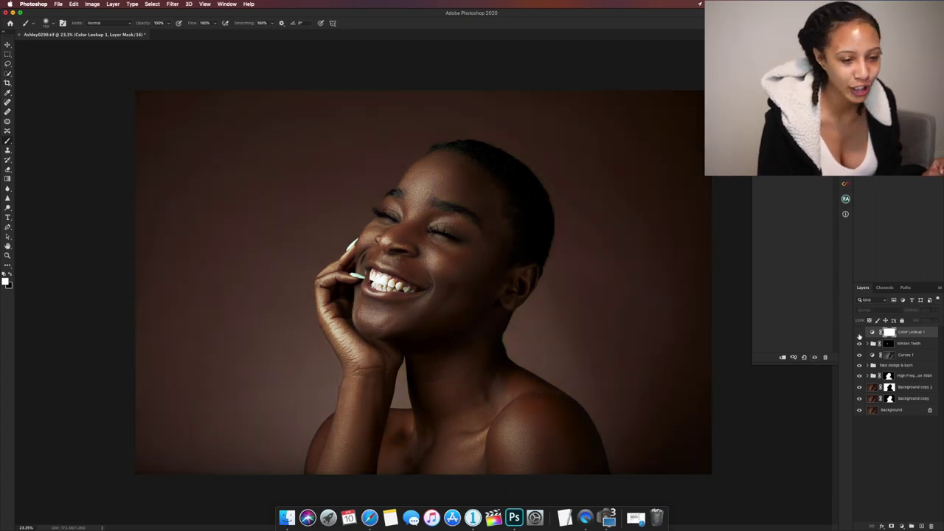
click(859, 333)
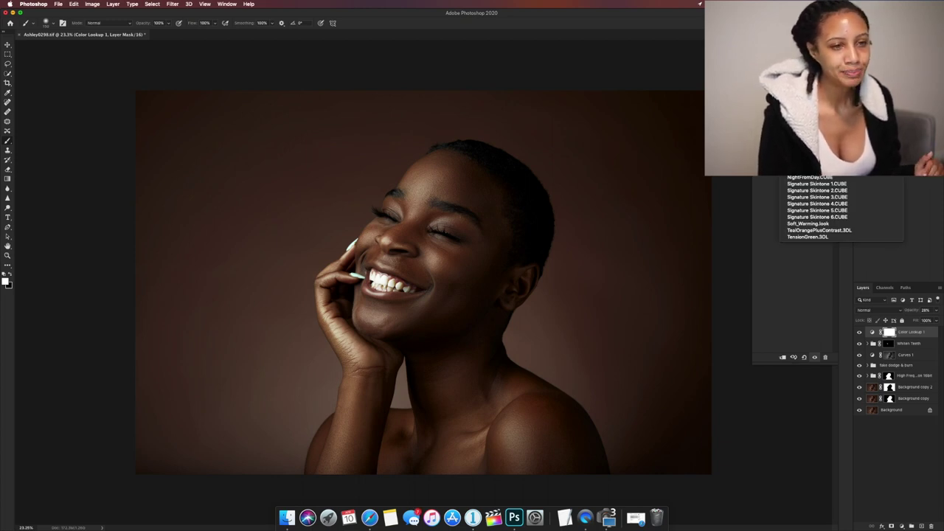
key(Escape)
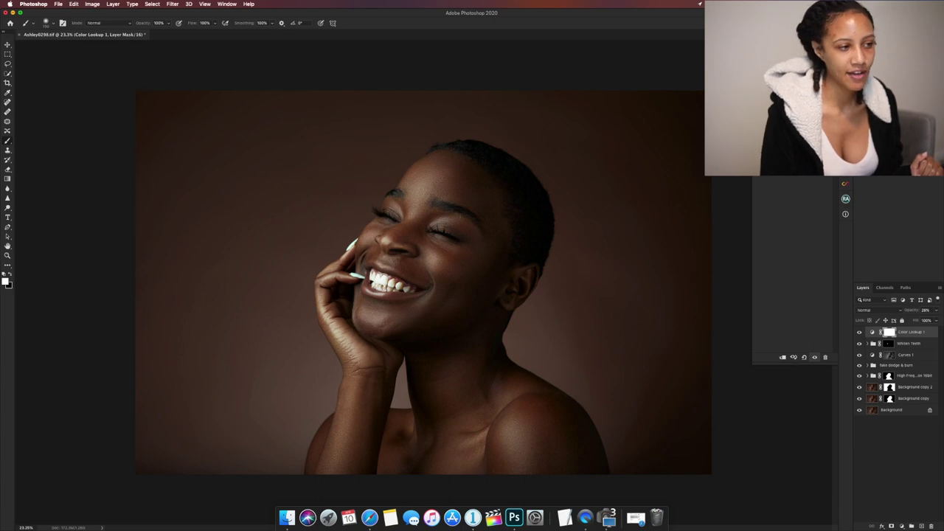
key(Escape)
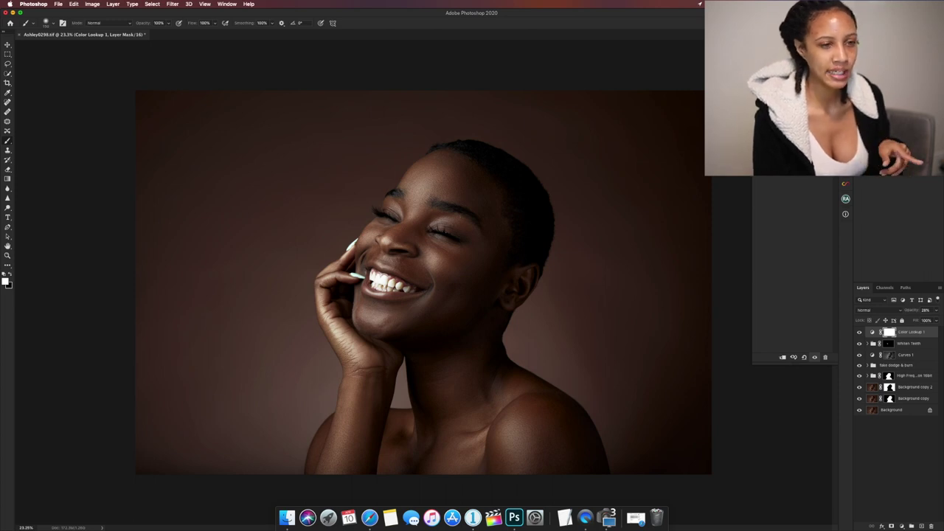
click(859, 334)
click(860, 334)
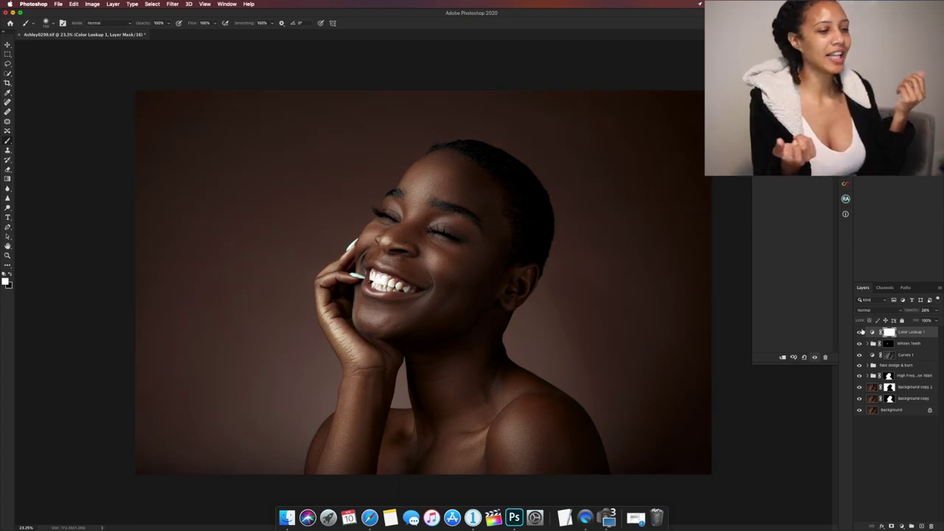
click(859, 334)
click(860, 333)
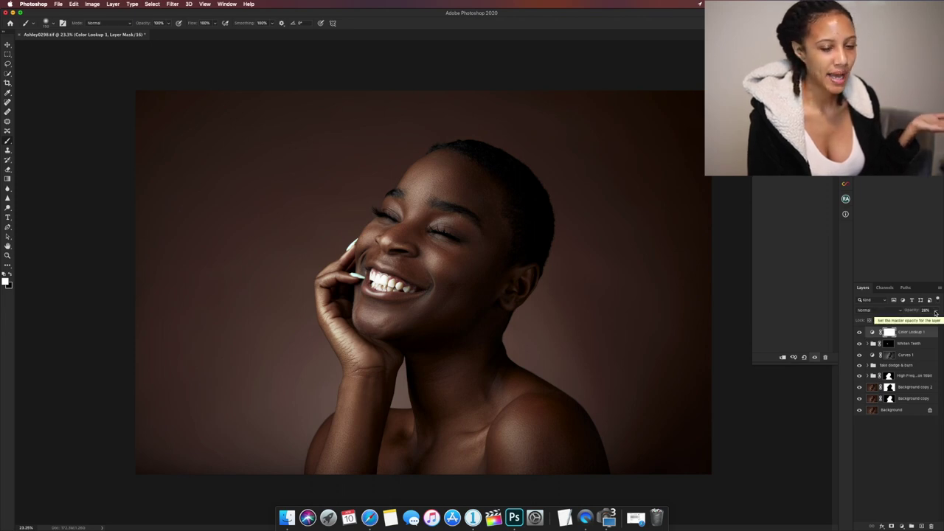
- Hide Curves 1 and soften the whitening by painting black at 17% flow over the teeth on the Whiten Teeth mask
click(859, 356)
click(890, 345)
click(936, 310)
mouse_move(935, 320)
mouse_down()
mouse_move(918, 322)
mouse_move(937, 321)
mouse_up()
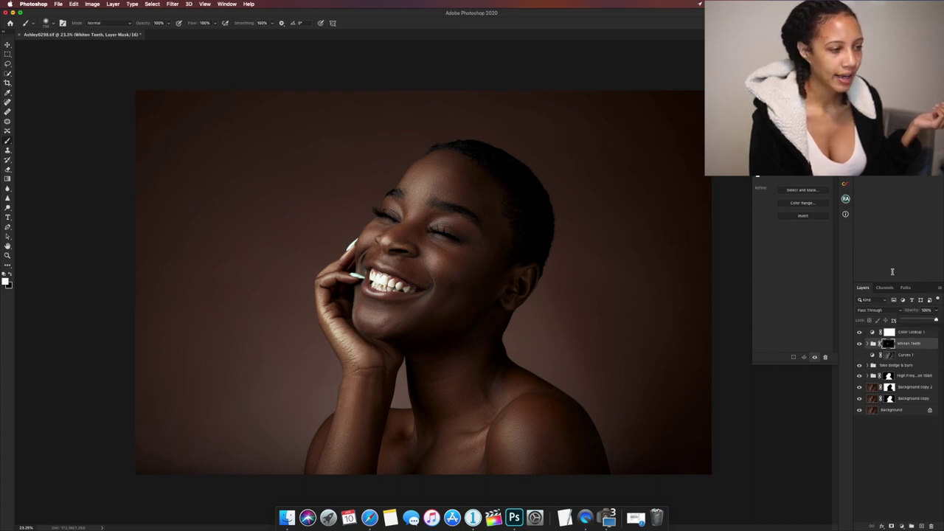
click(10, 276)
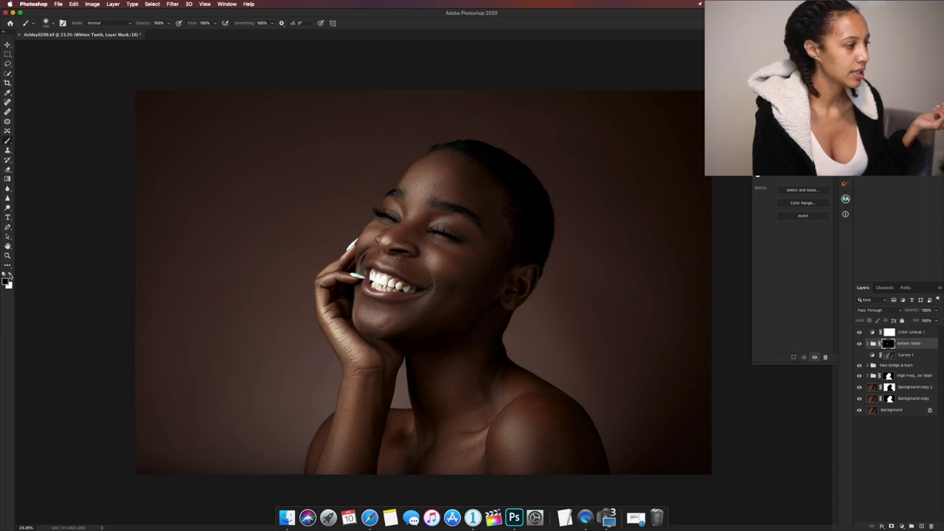
scroll(369, 284, up, 2)
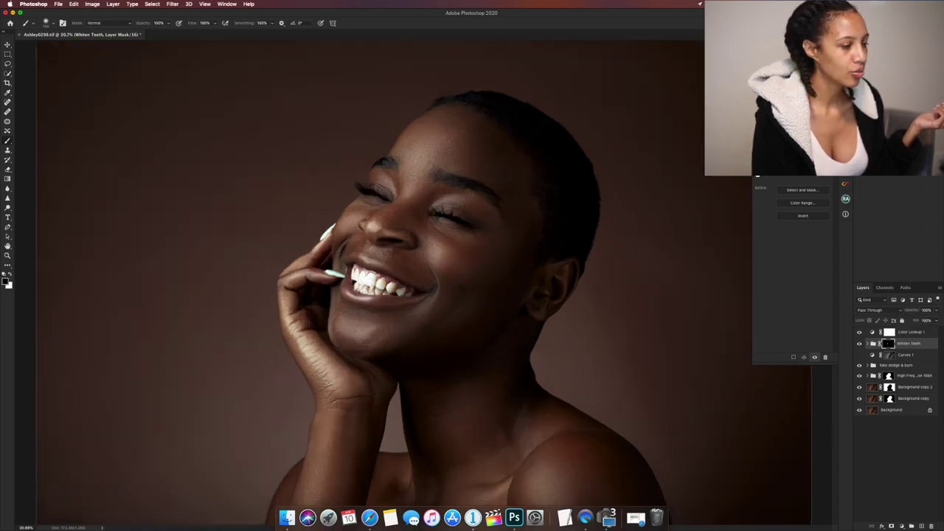
click(216, 22)
click(190, 32)
drag(189, 34, 186, 34)
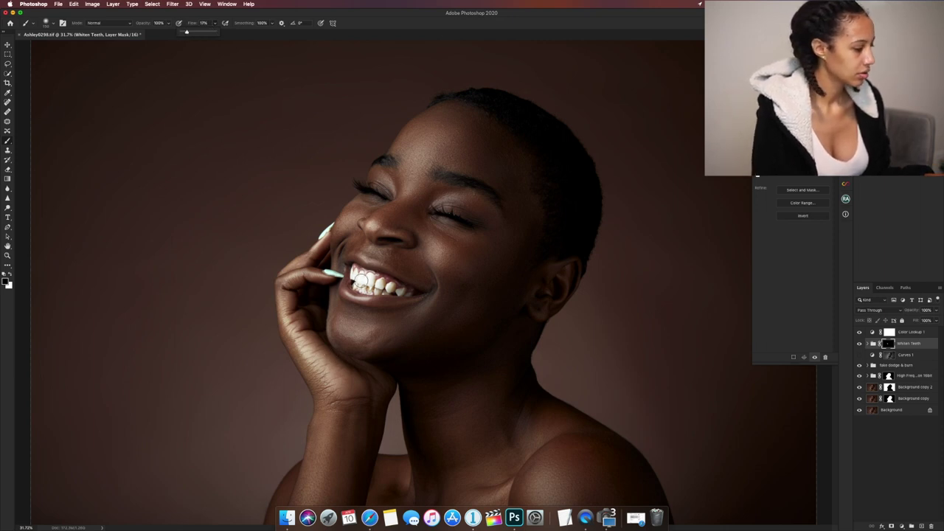
click(366, 281)
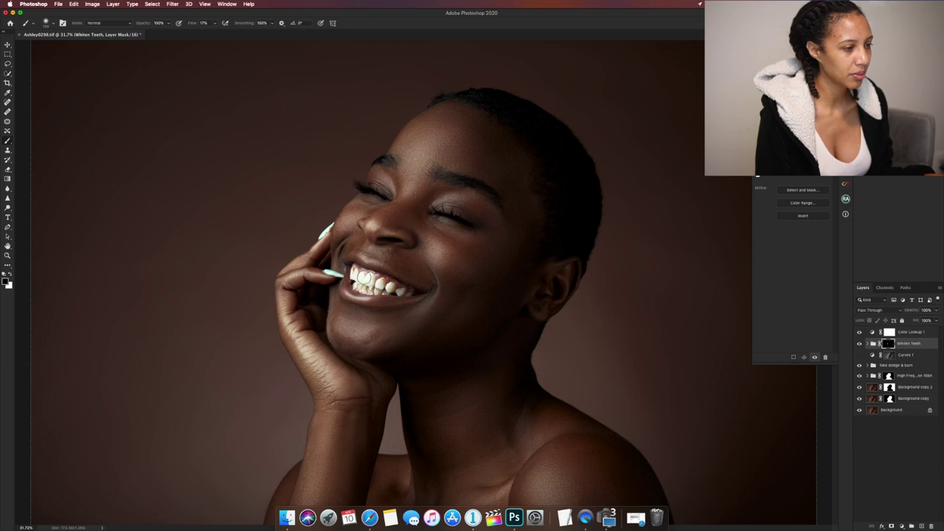
- Check the softened teeth by comparing the full portrait with the Whiten Teeth group off and on
scroll(554, 218, down, 1)
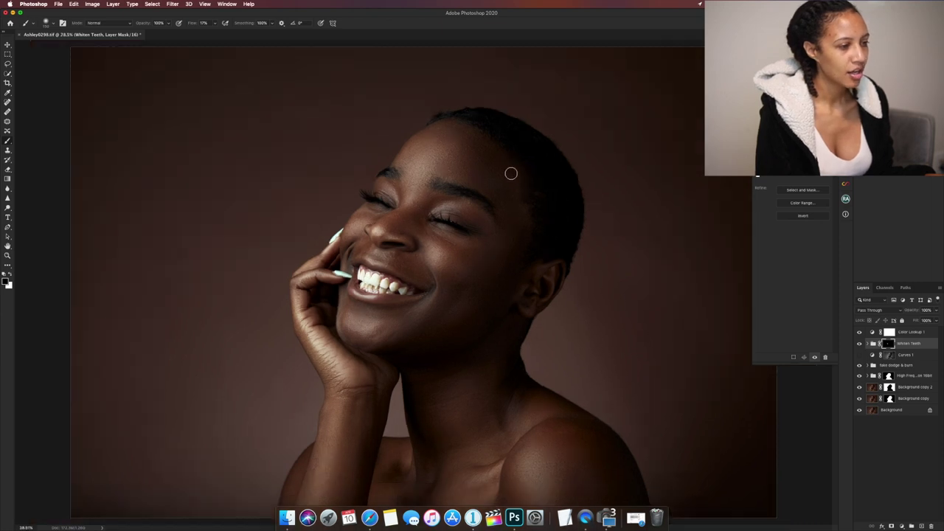
scroll(510, 173, down, 1)
click(859, 344)
click(861, 345)
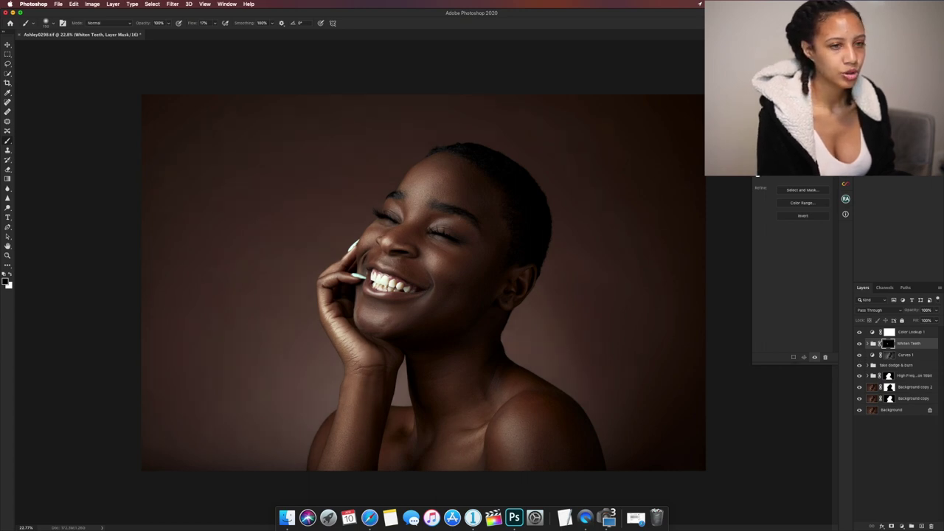
- Add a Levels adjustment layer above the Whiten Teeth group, set its highlight input level to 230, and compare its effect
click(757, 174)
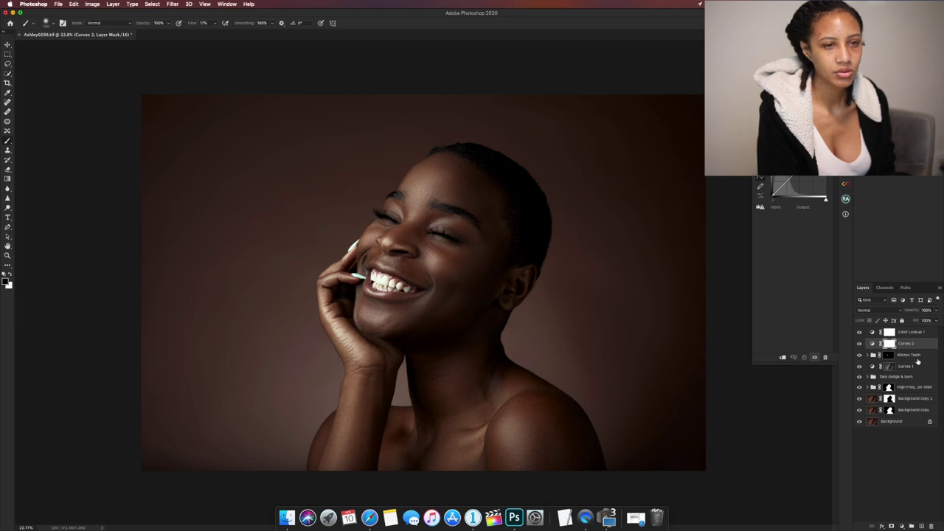
key(Delete)
click(752, 172)
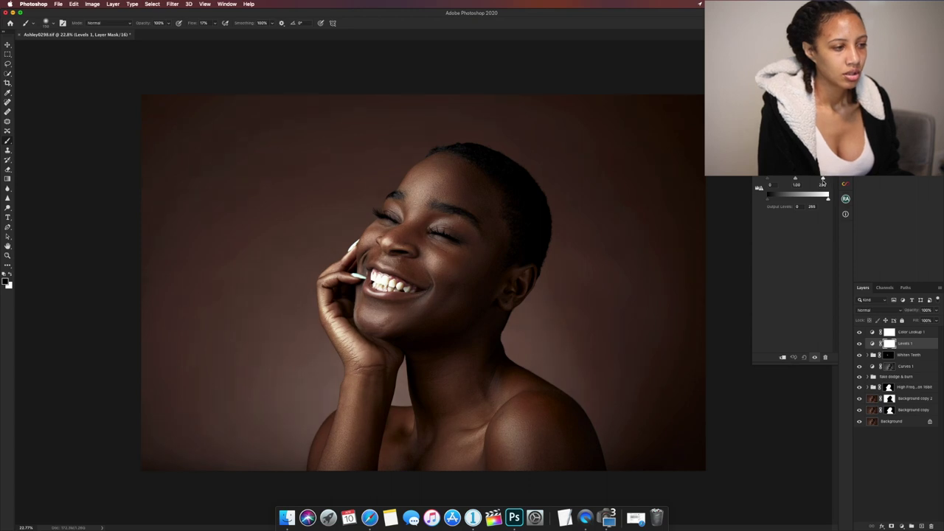
click(815, 358)
click(815, 357)
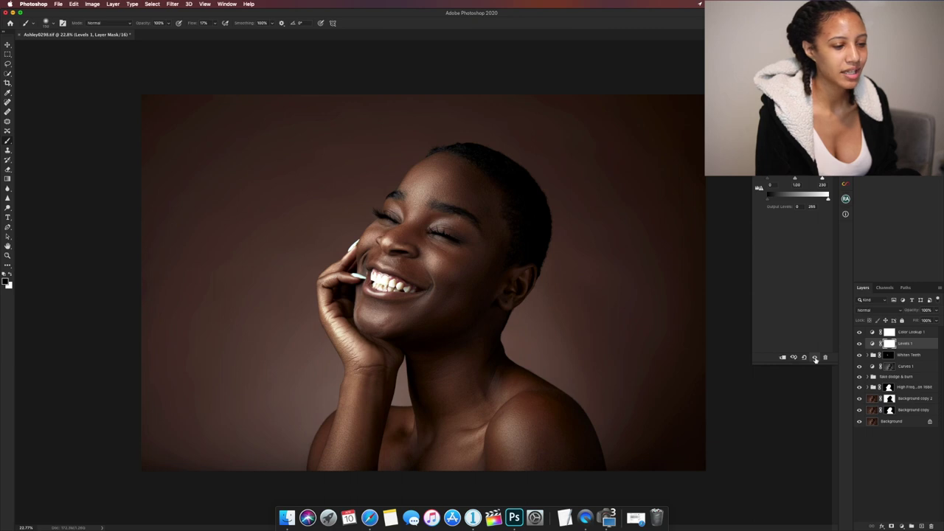
click(815, 358)
click(815, 357)
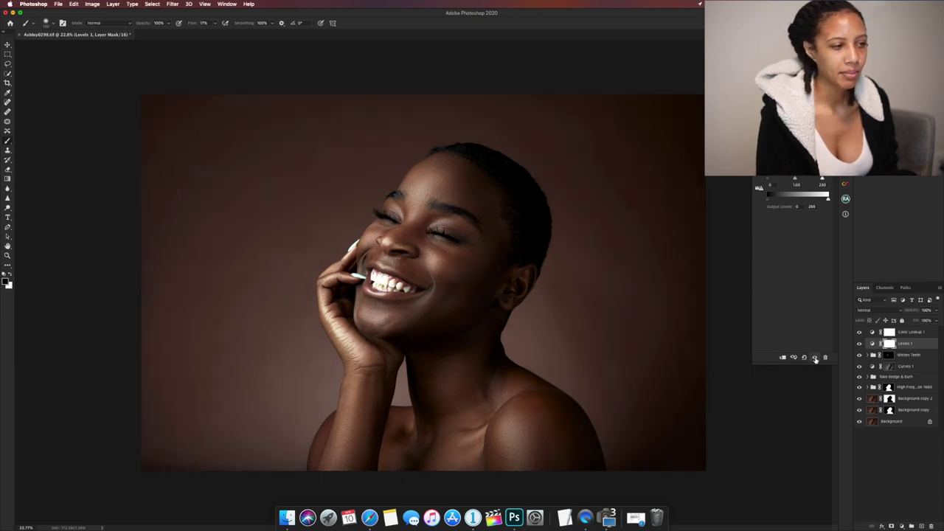
- Try raising the Levels 1 midtone value to 1.11, and undo it
drag(792, 180, 794, 181)
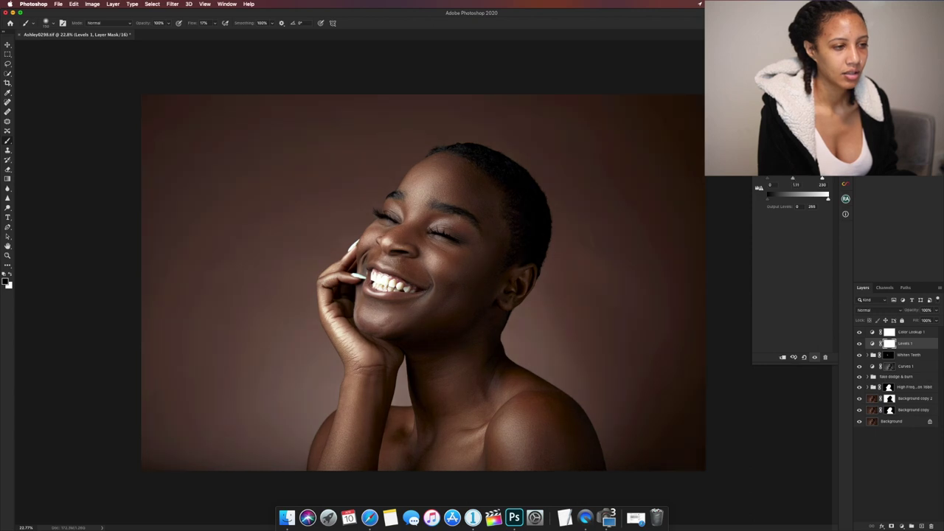
key(super+z)
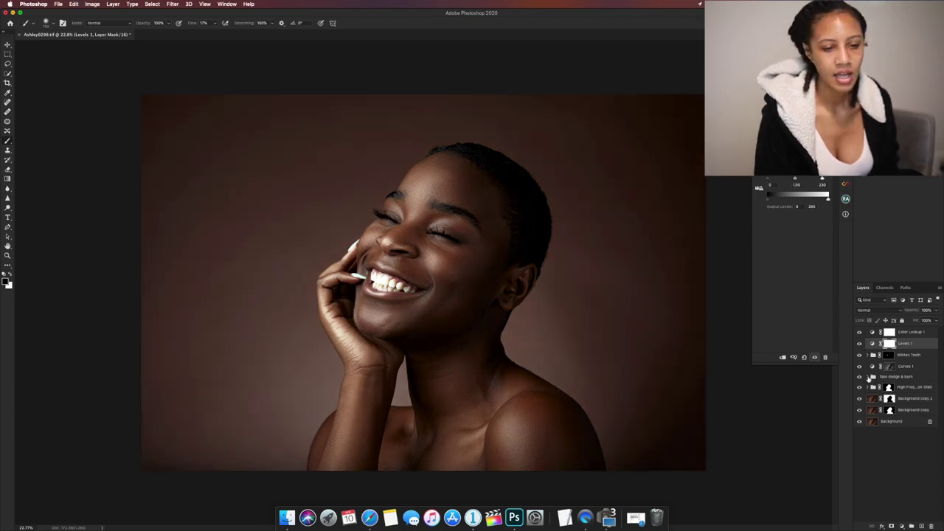
- Delete the Burn layer from the fake dodge & burn group, keeping only the Dodge layer
click(869, 377)
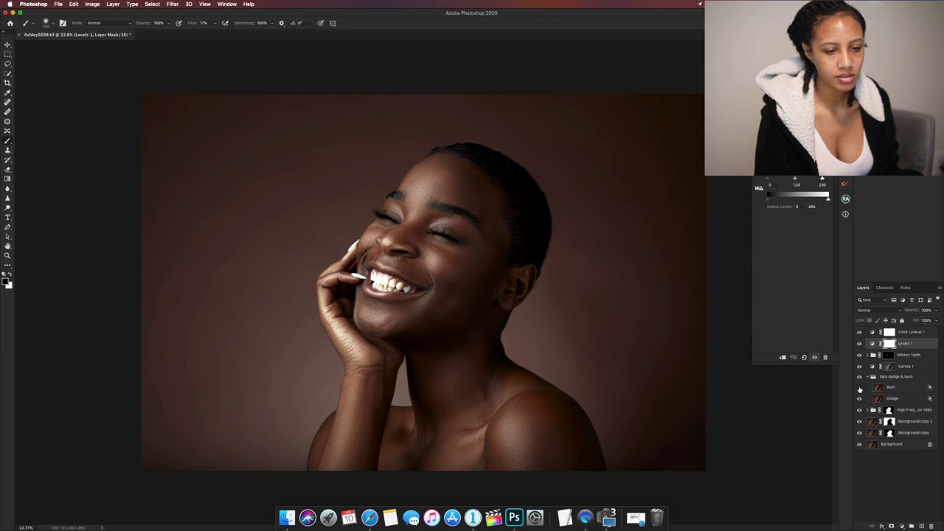
click(882, 389)
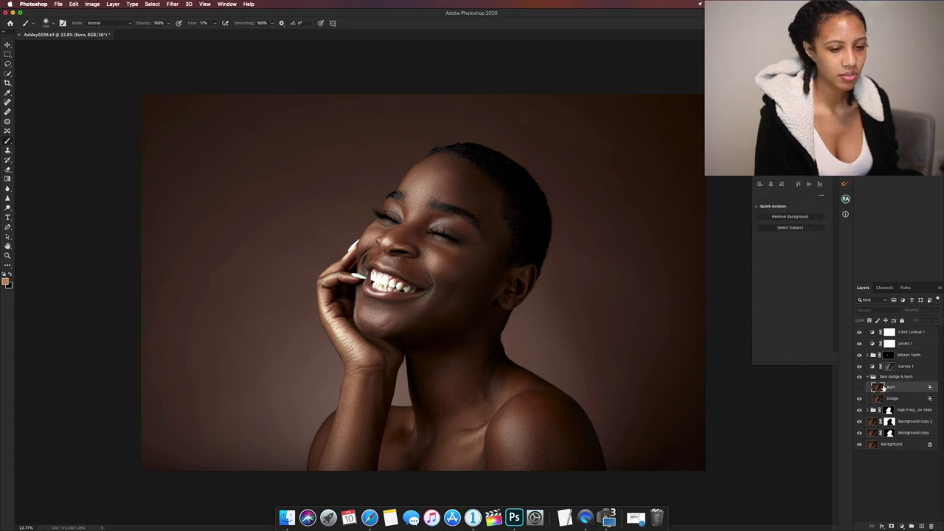
key(BackSpace)
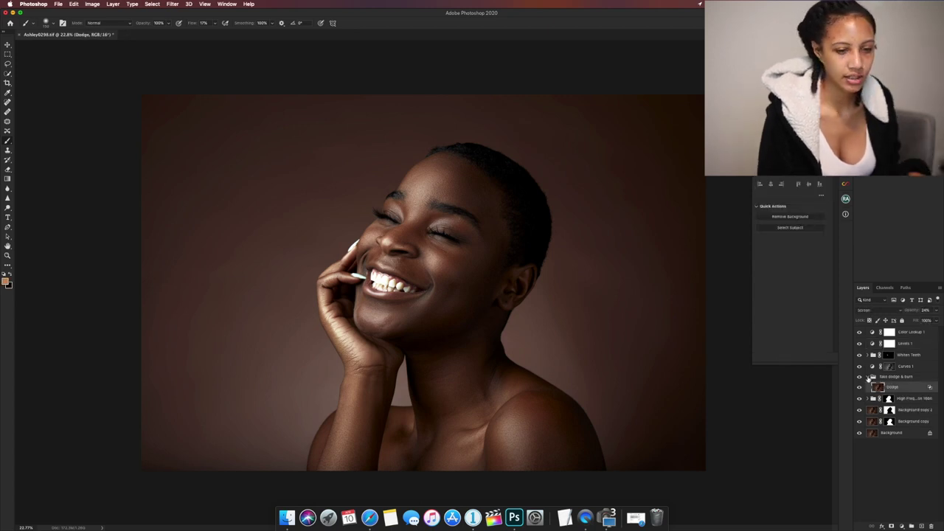
click(866, 377)
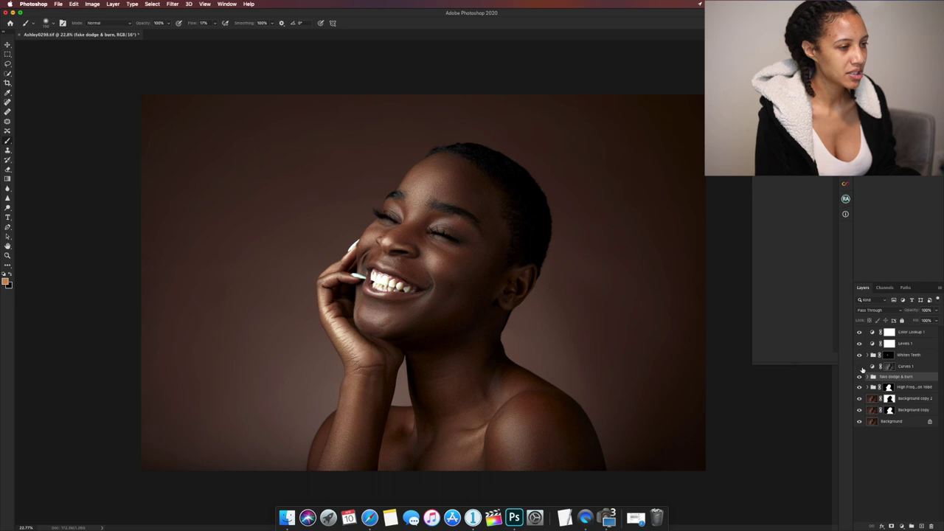
- Try shifting the portrait's colours with a Selective Color adjustment layer above Color Lookup 1, and delete that layer
click(915, 335)
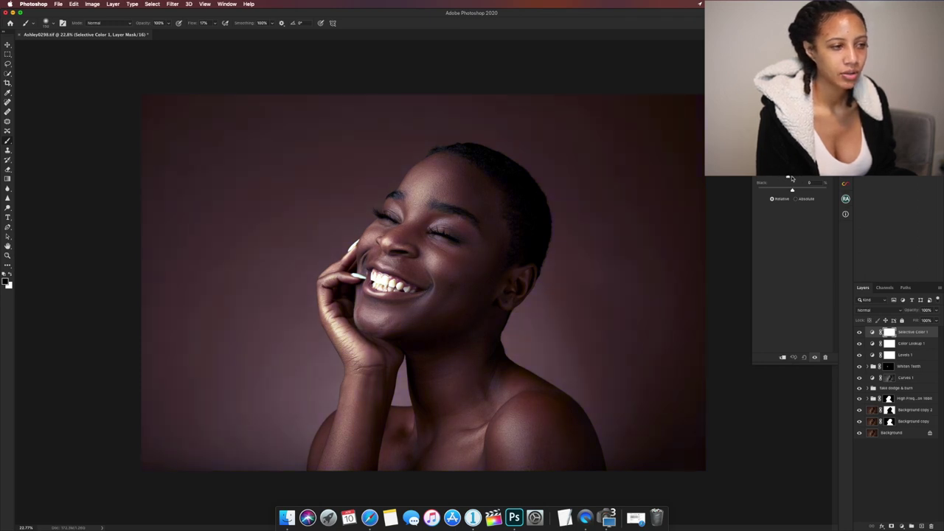
key(super+z)
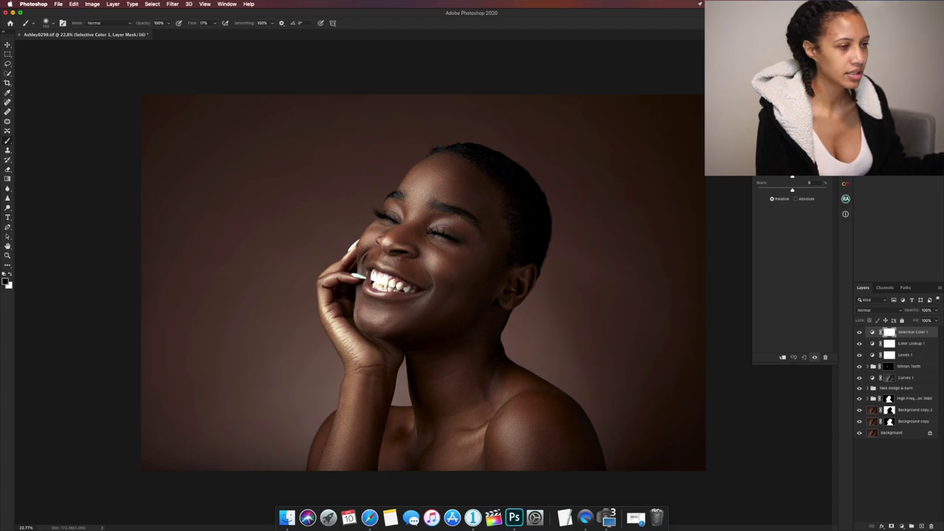
mouse_move(792, 163)
mouse_down()
mouse_move(763, 163)
mouse_move(789, 163)
mouse_up()
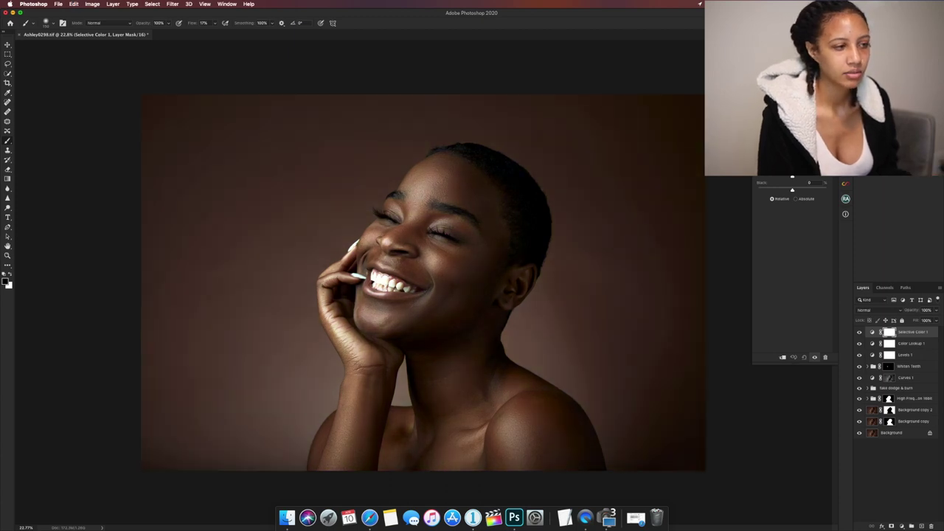
key(super+z)
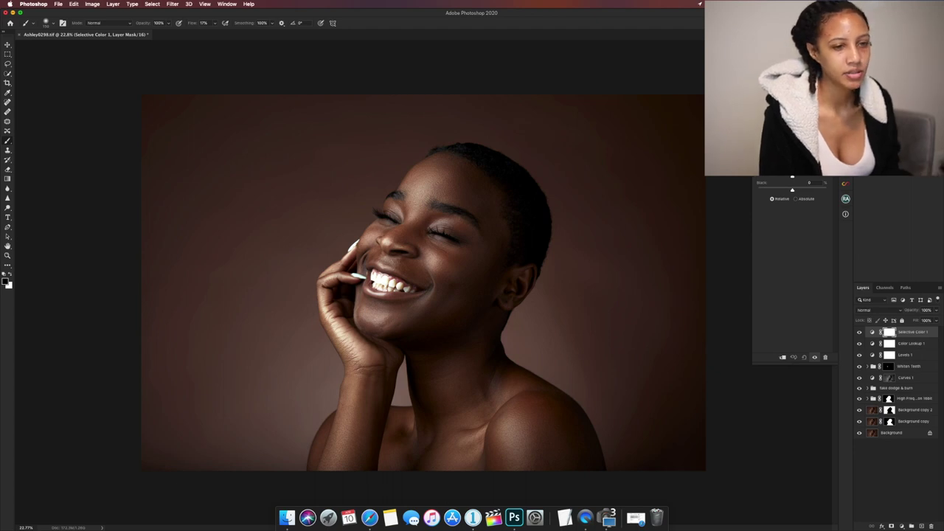
key(super+z)
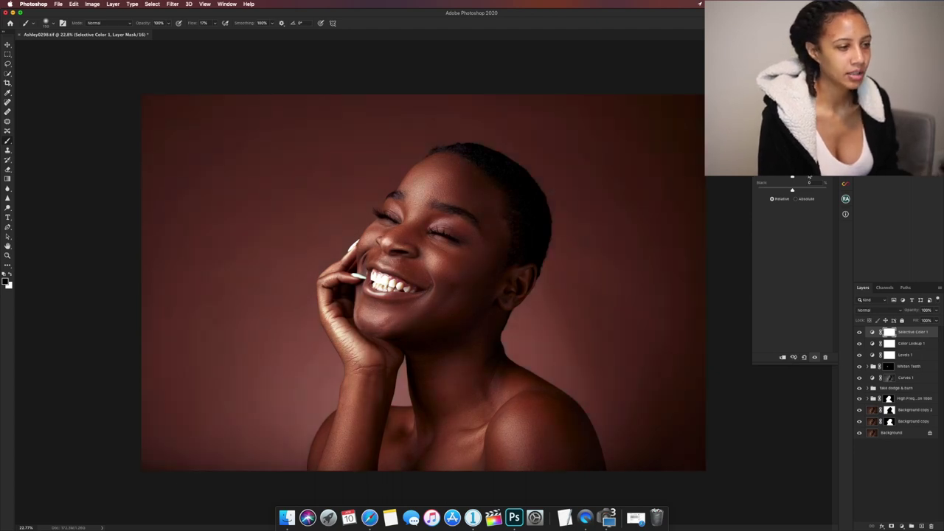
click(826, 357)
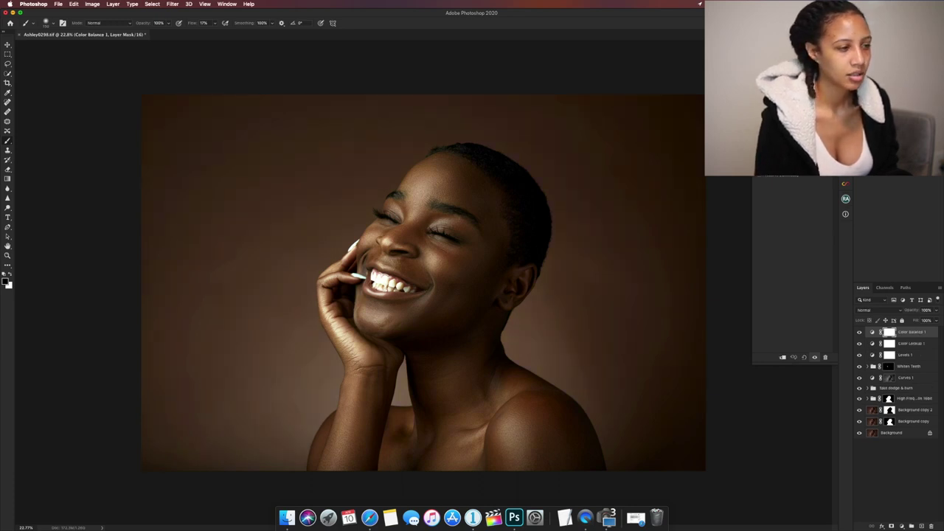
- Shift the midtones to +8 green with a Color Balance layer above Color Lookup 1, and set that layer's opacity to 64%
key(super+z)
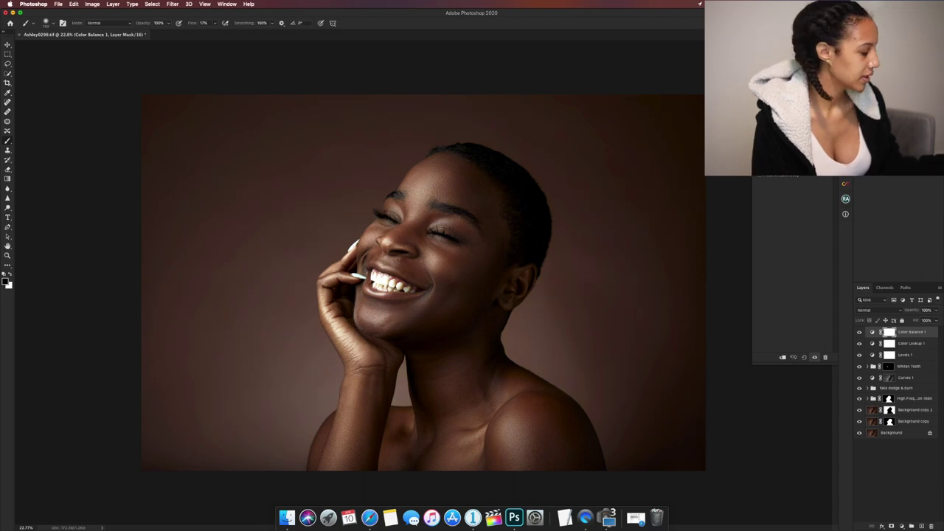
drag(779, 153, 785, 157)
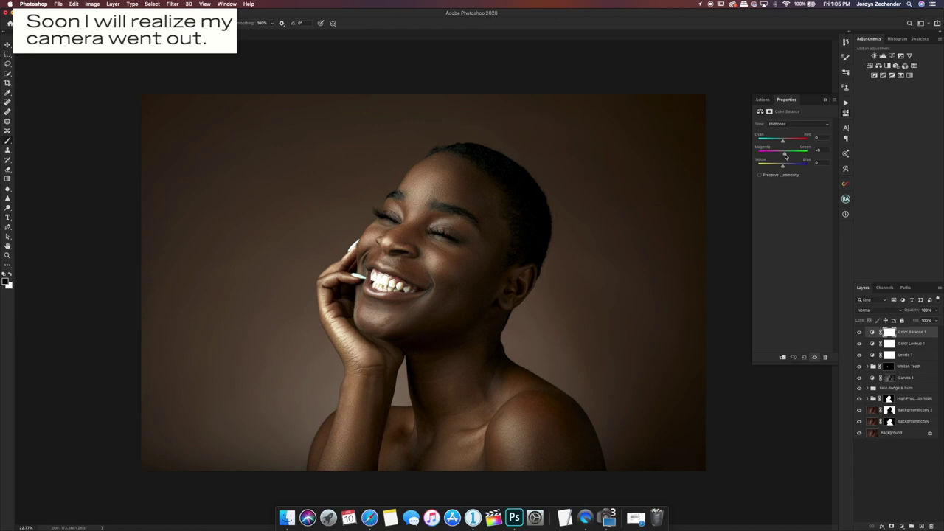
click(814, 358)
click(936, 310)
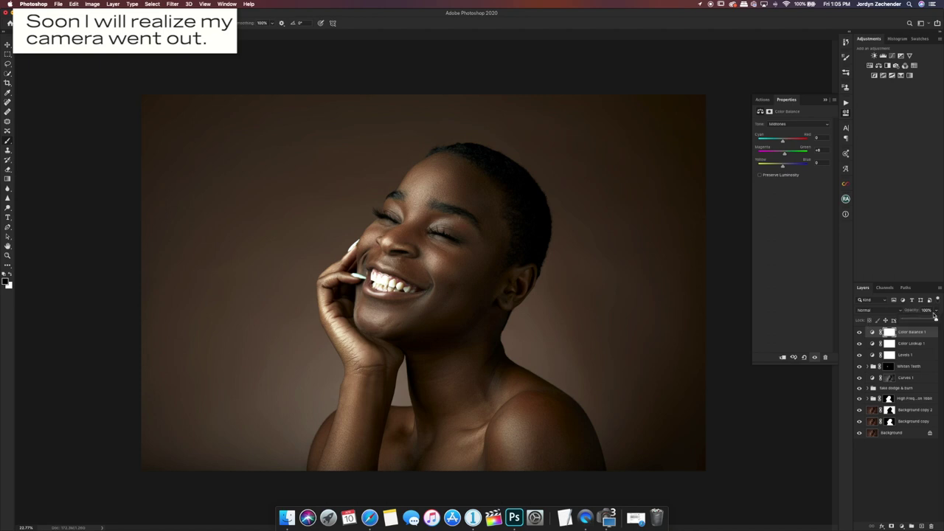
click(918, 323)
click(860, 333)
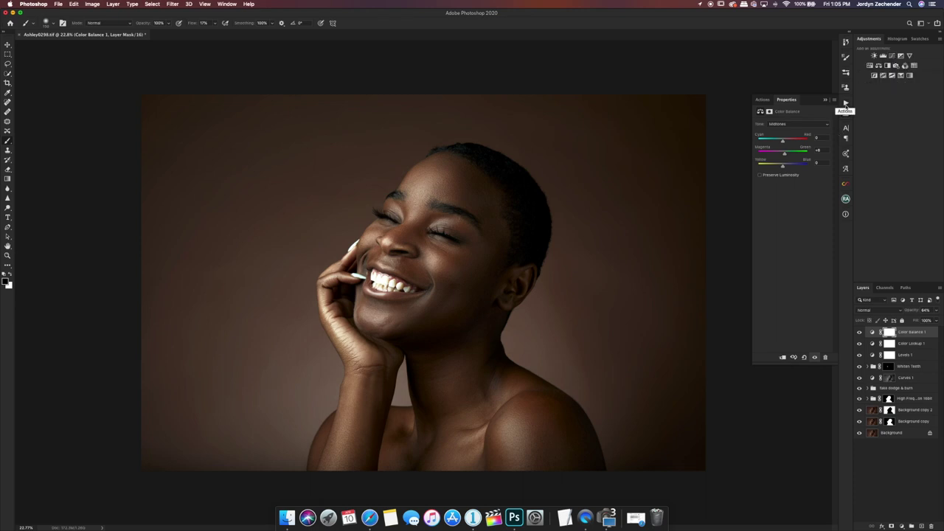
- Run the Finishing Noise action on the portrait and compare its effect by turning the resulting top layer off and on
click(846, 104)
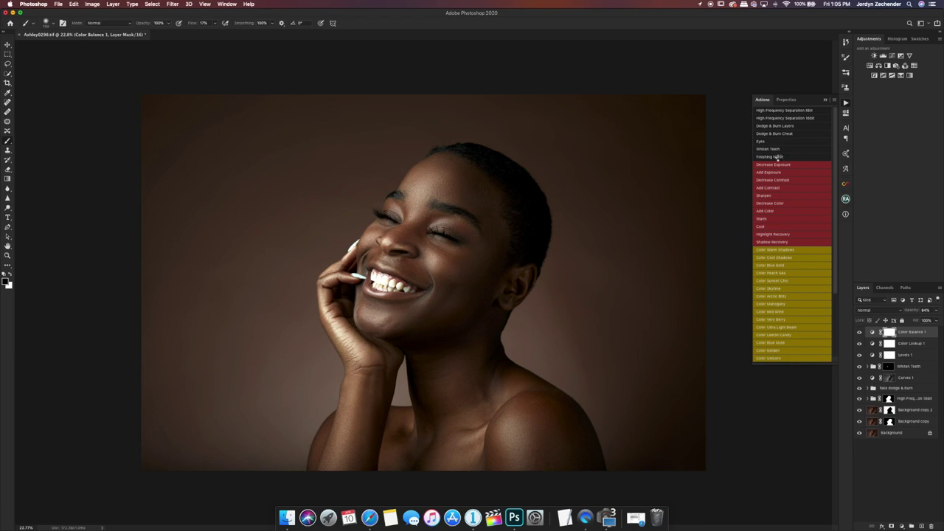
click(780, 157)
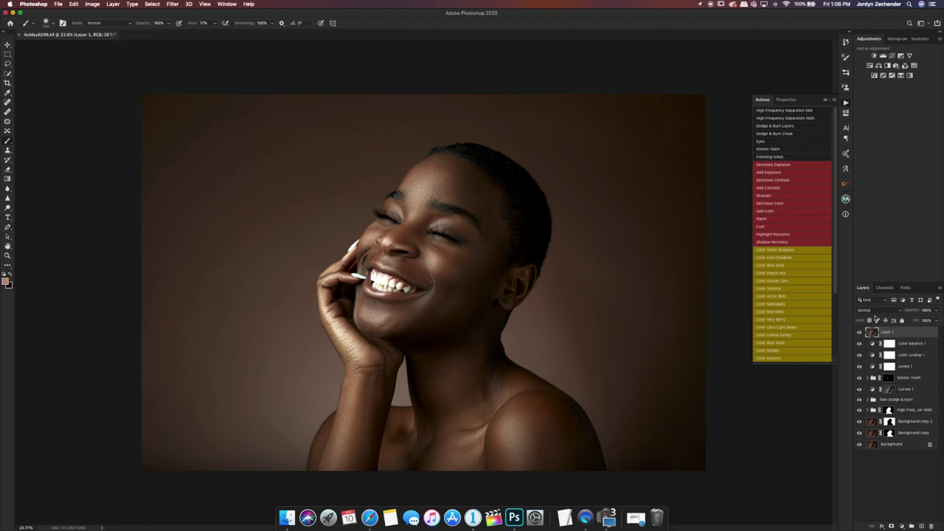
click(859, 333)
click(860, 332)
click(860, 333)
click(859, 333)
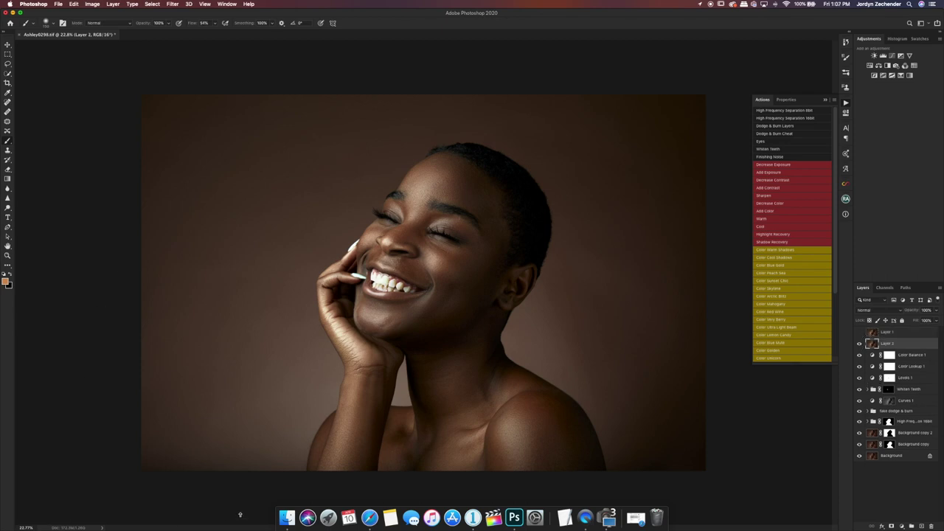
- Save the layered portrait as a TIFF with no image compression, interleaved pixel order and RLE layer compression
click(59, 5)
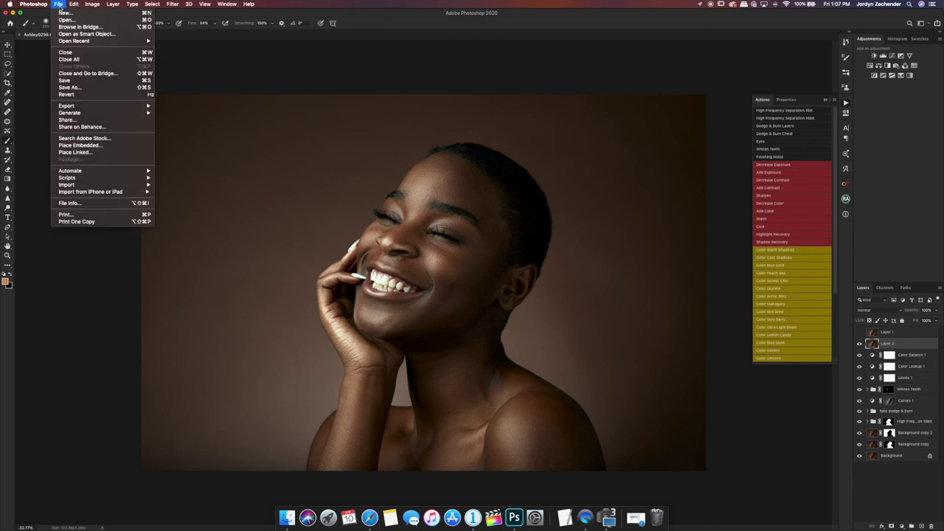
click(64, 80)
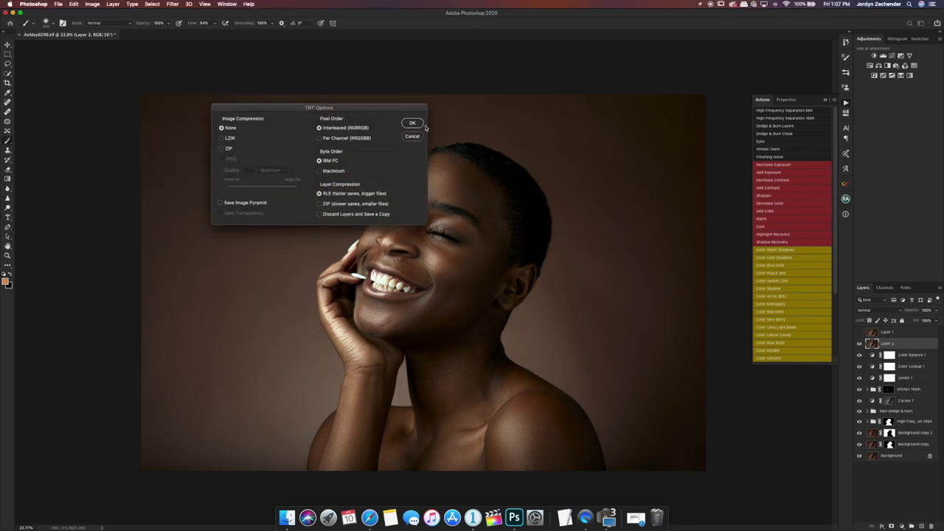
click(419, 124)
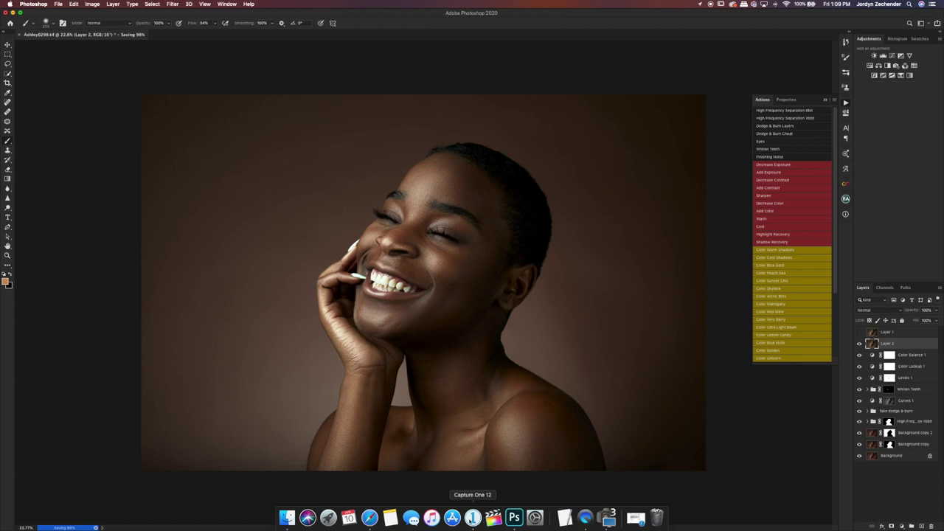
- Switch to Capture One 12 and reset the adjustments on the original CR2 photo beside the retouched TIFF
click(473, 518)
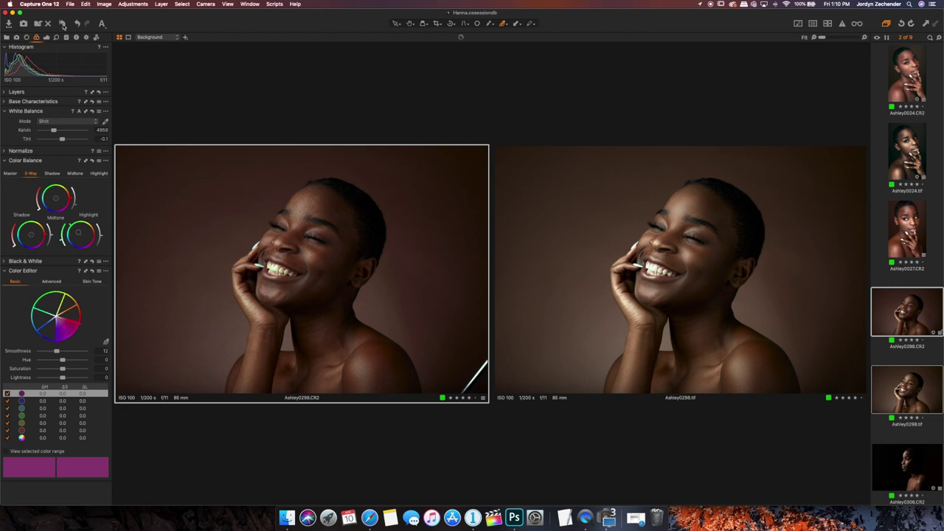
click(62, 25)
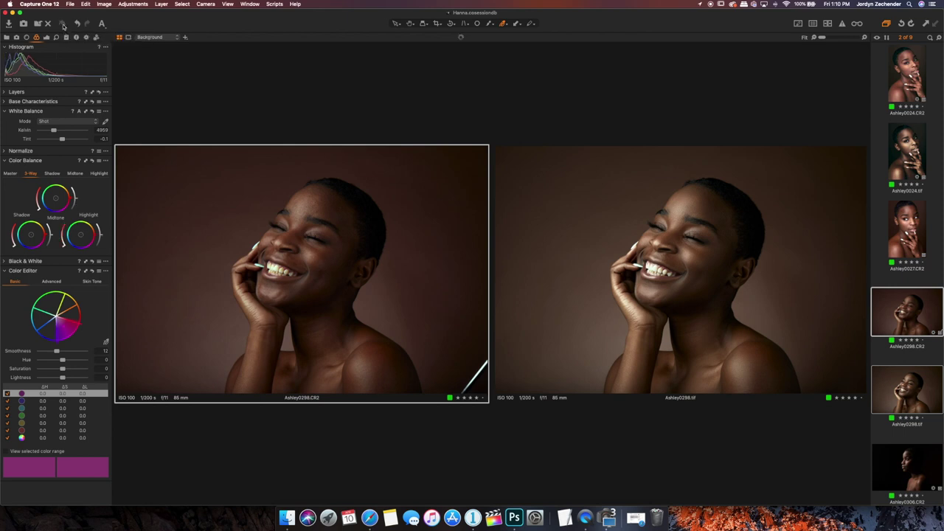